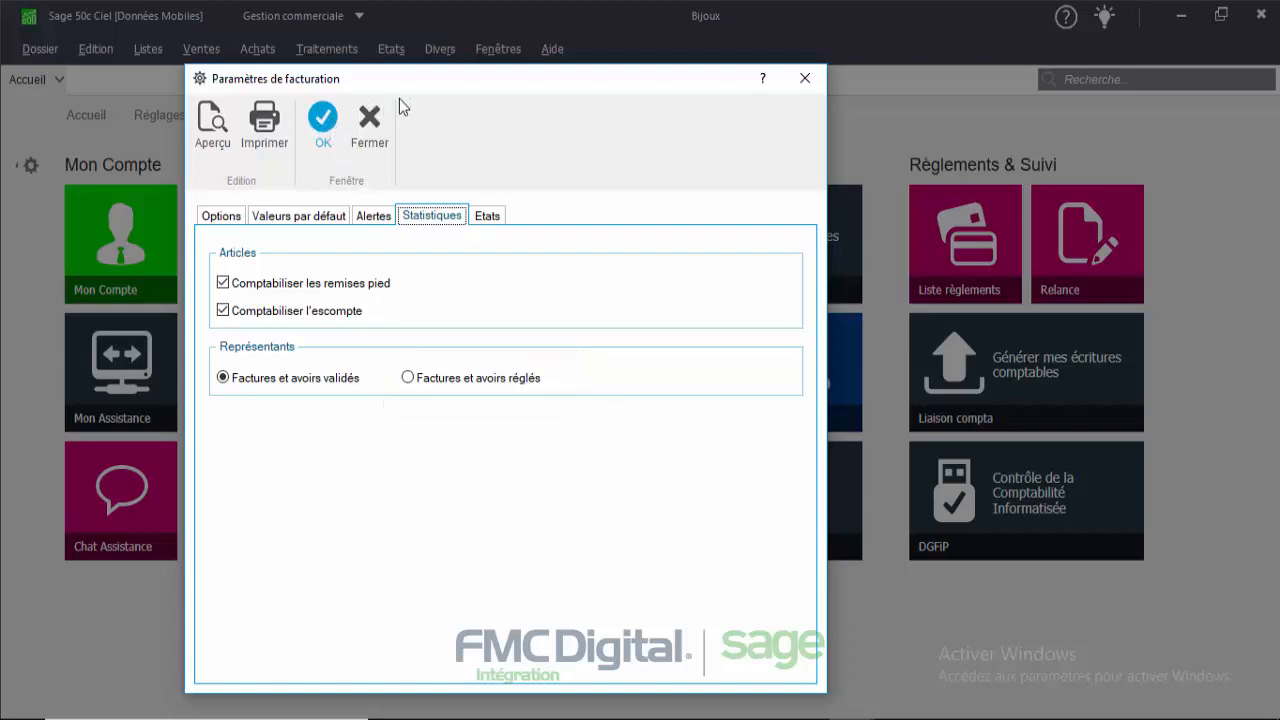
# Close the billing settings and open the record of representative MICH from the list of representatives
pyautogui.click(366, 134)
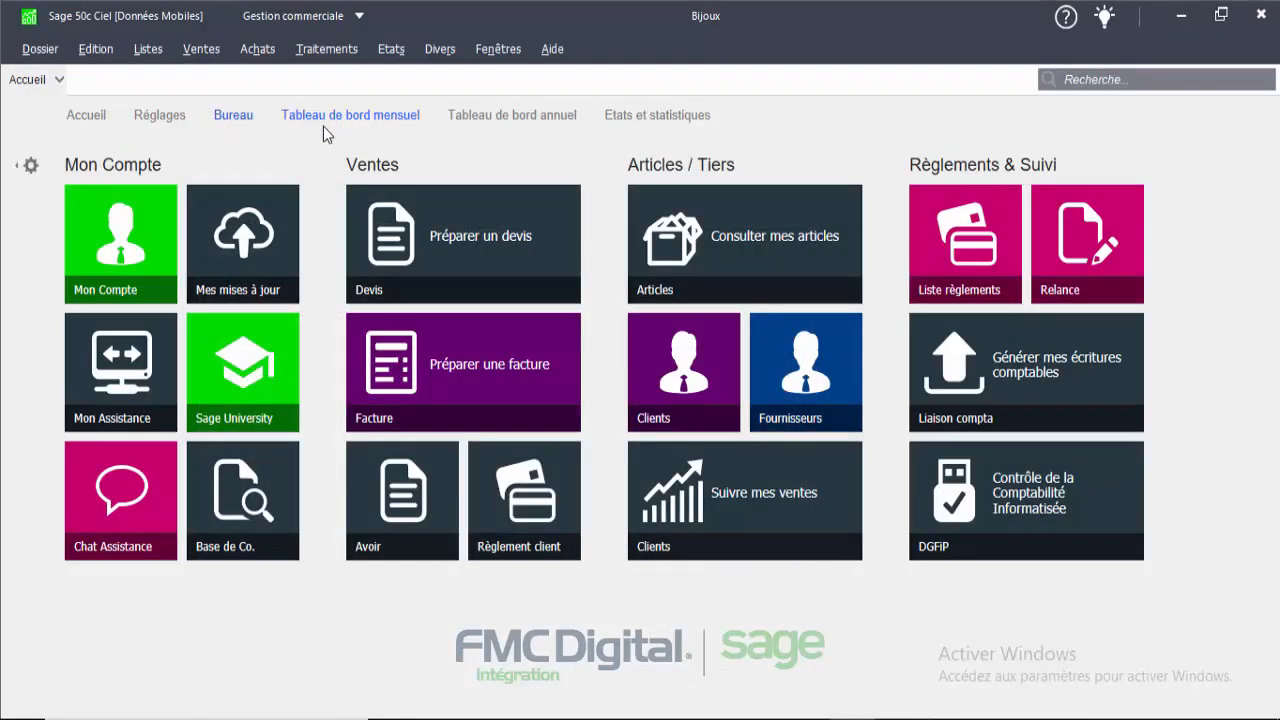
pyautogui.click(141, 57)
pyautogui.click(141, 56)
pyautogui.click(141, 56)
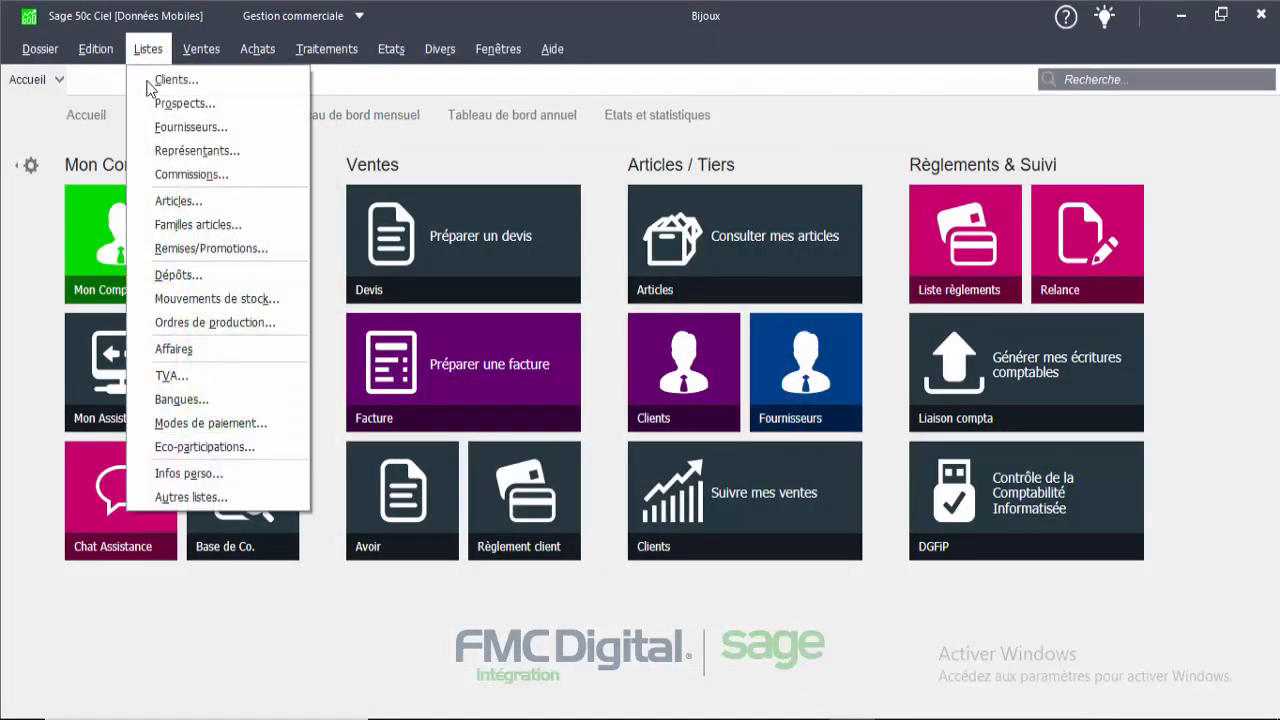
pyautogui.click(174, 156)
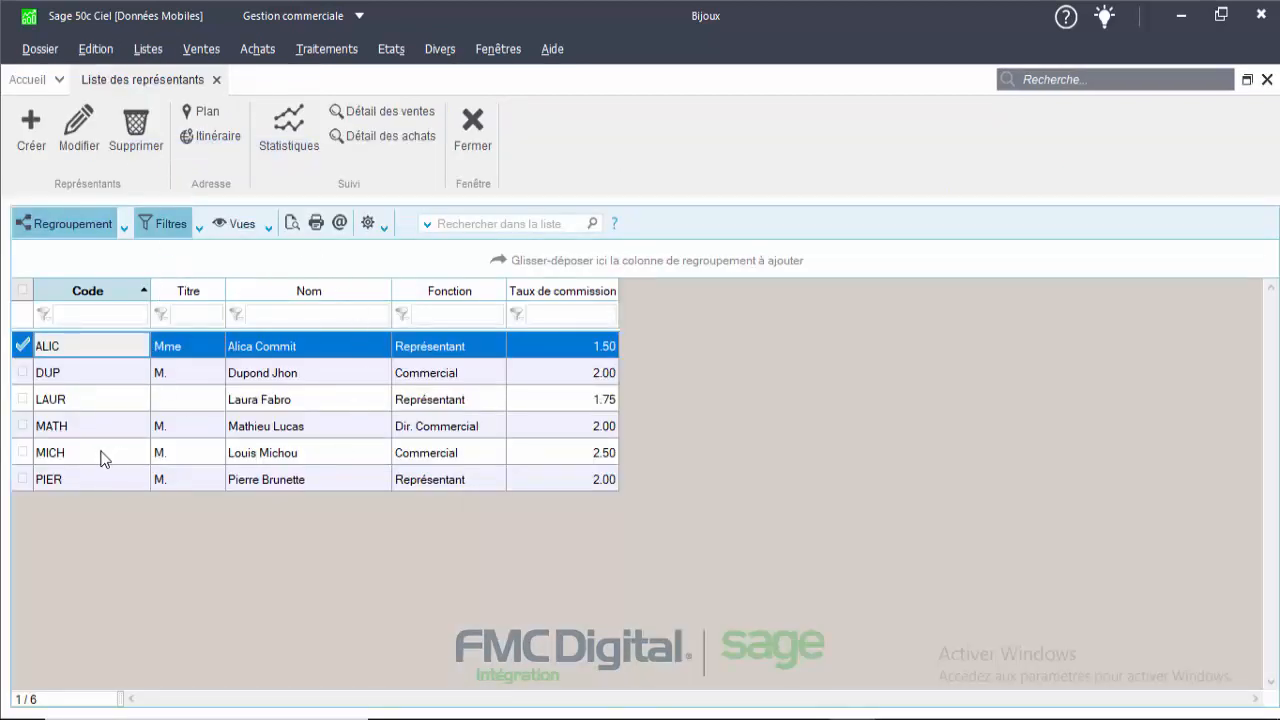
pyautogui.click(265, 455)
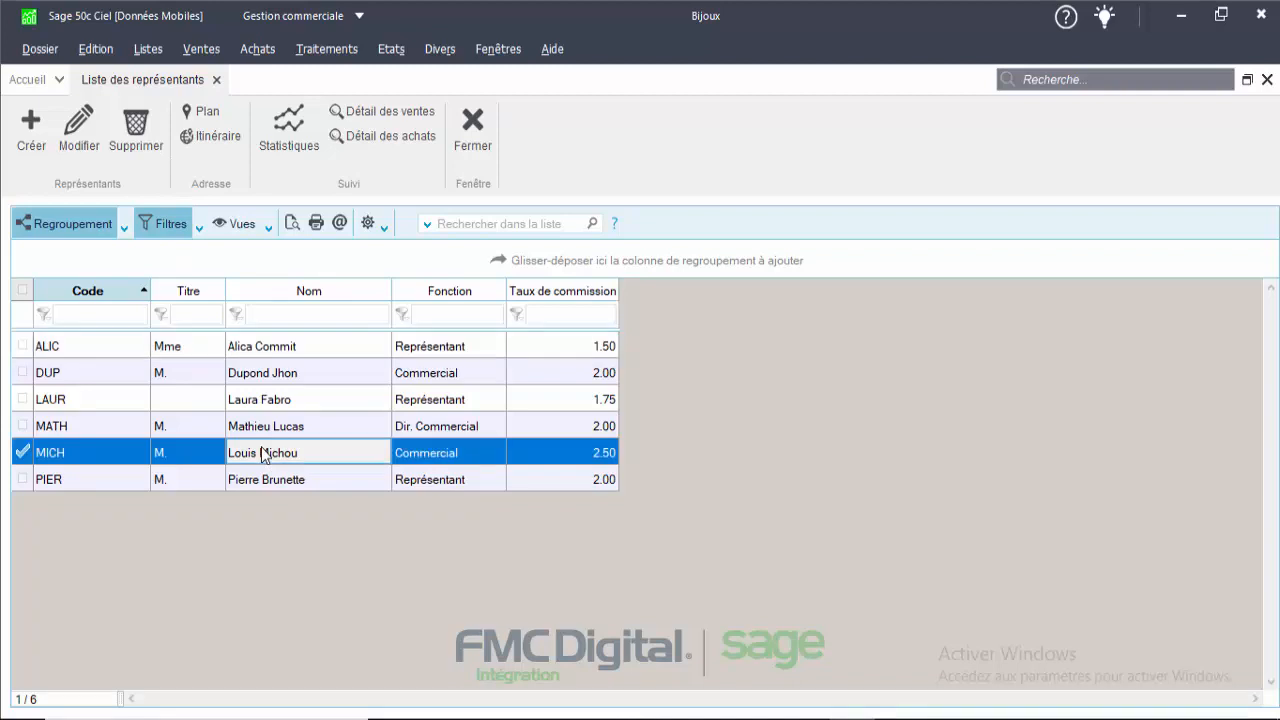
pyautogui.doubleClick(263, 454)
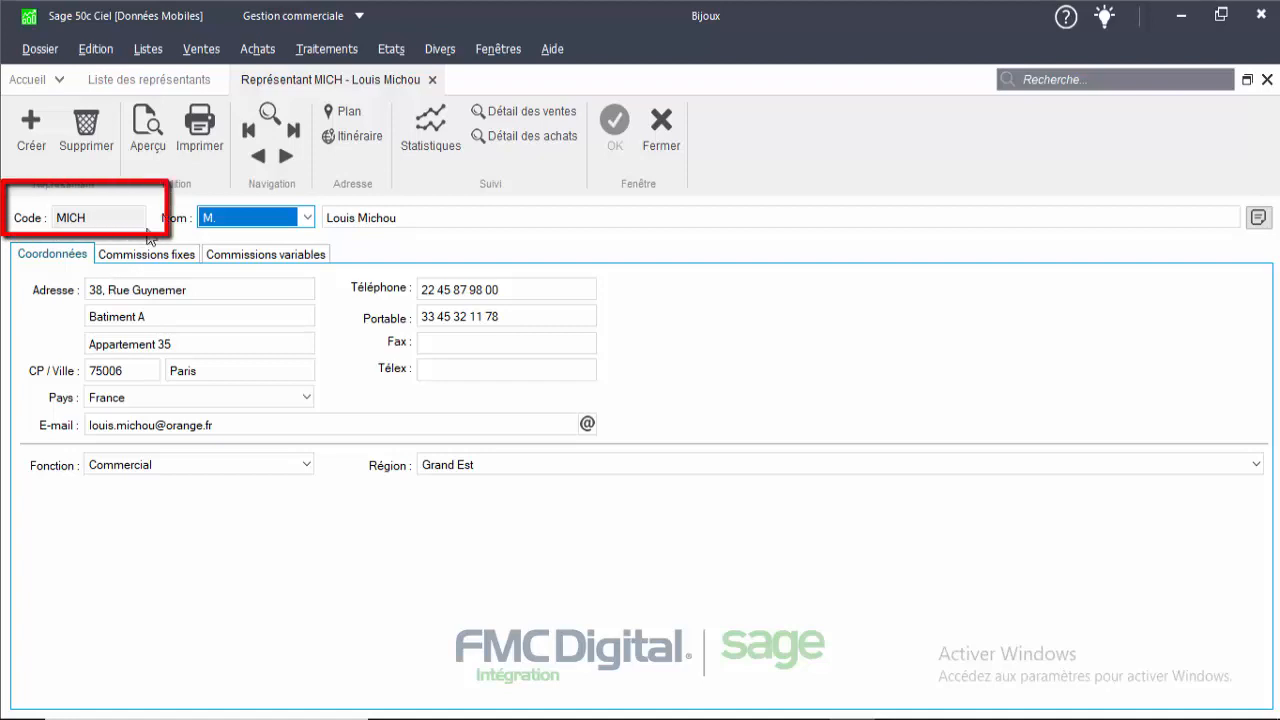
# Review the representative's code, address, postal code and e-mail fields, and the choices offered for function and region
pyautogui.click(98, 217)
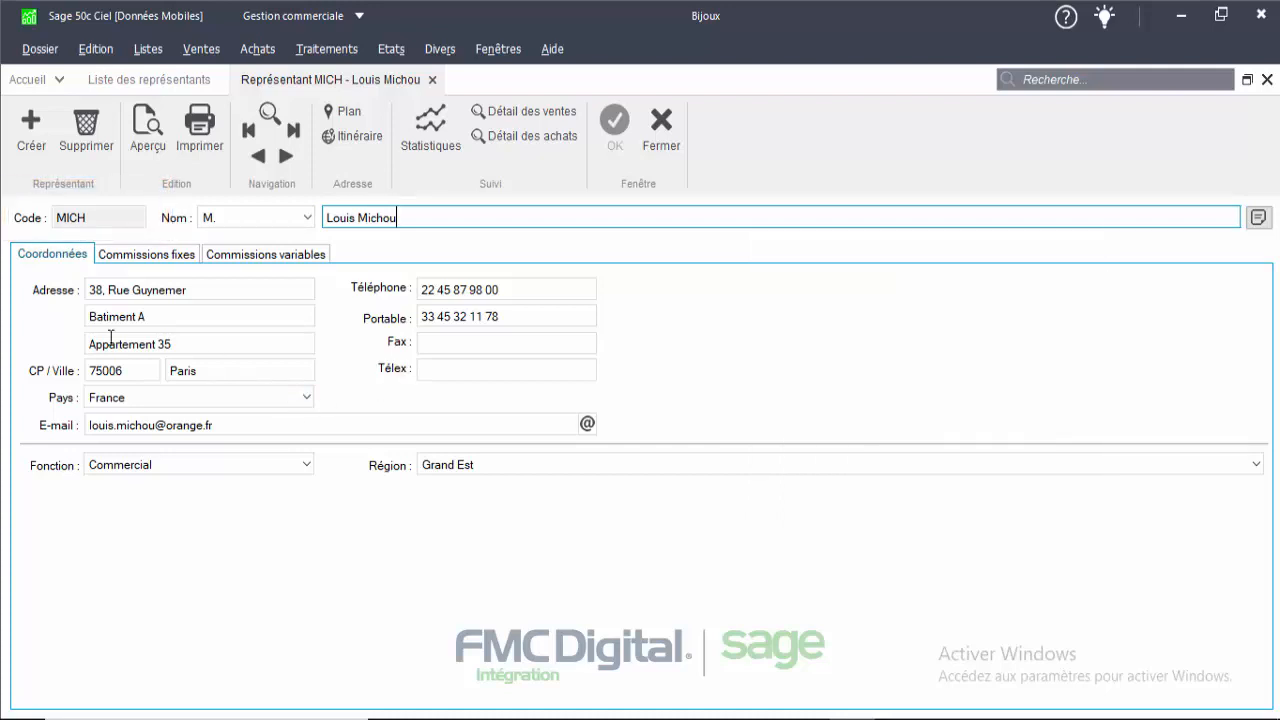
pyautogui.click(196, 292)
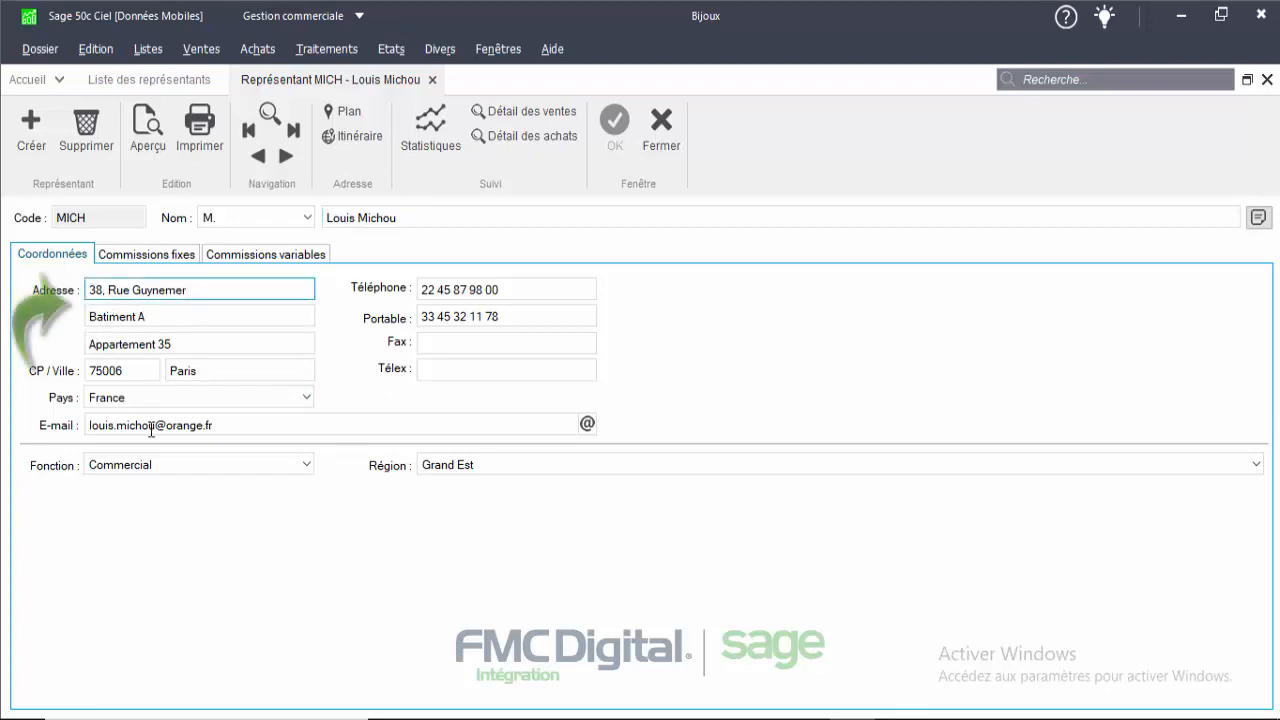
pyautogui.click(138, 370)
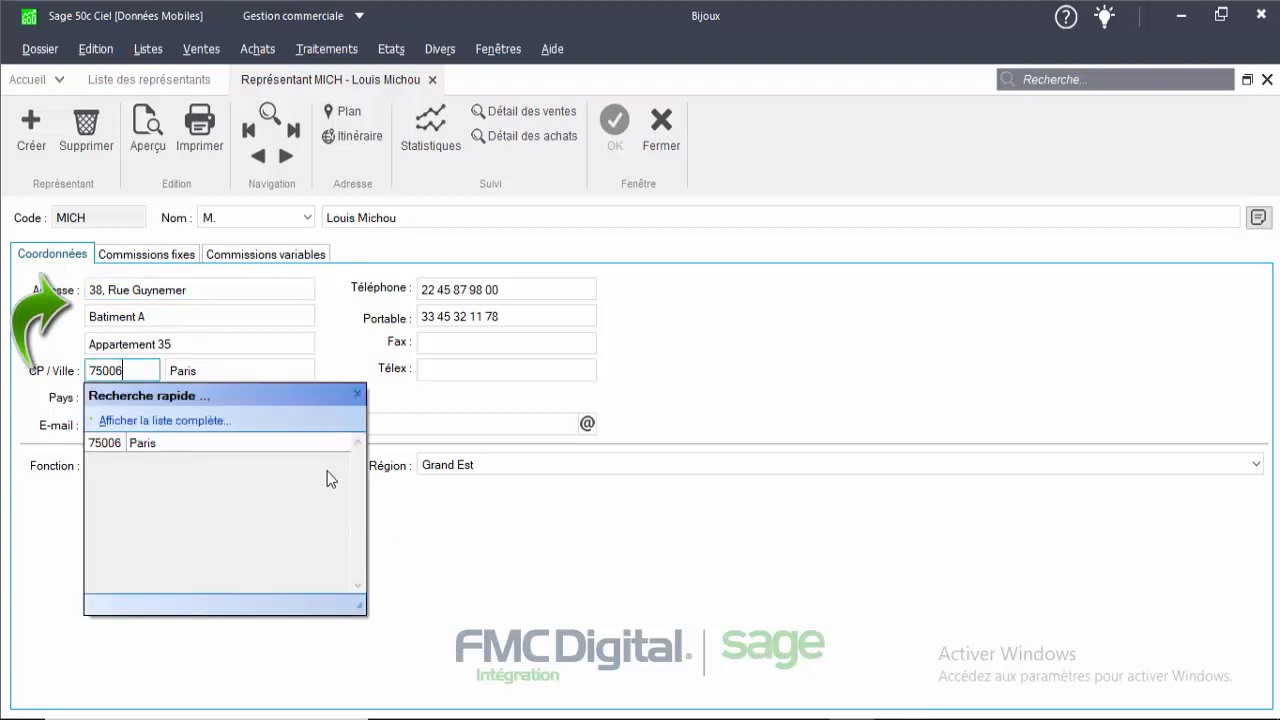
pyautogui.click(355, 397)
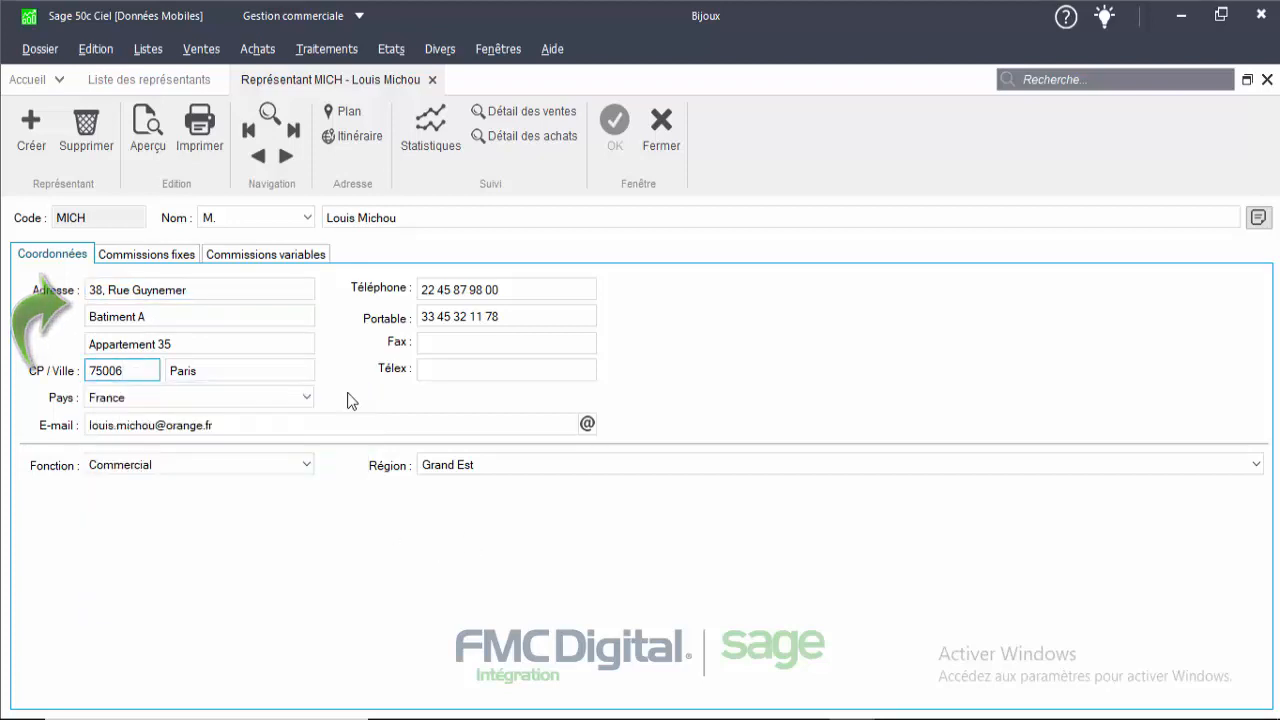
pyautogui.moveTo(215, 424); pyautogui.dragTo(86, 422)
pyautogui.click(176, 466)
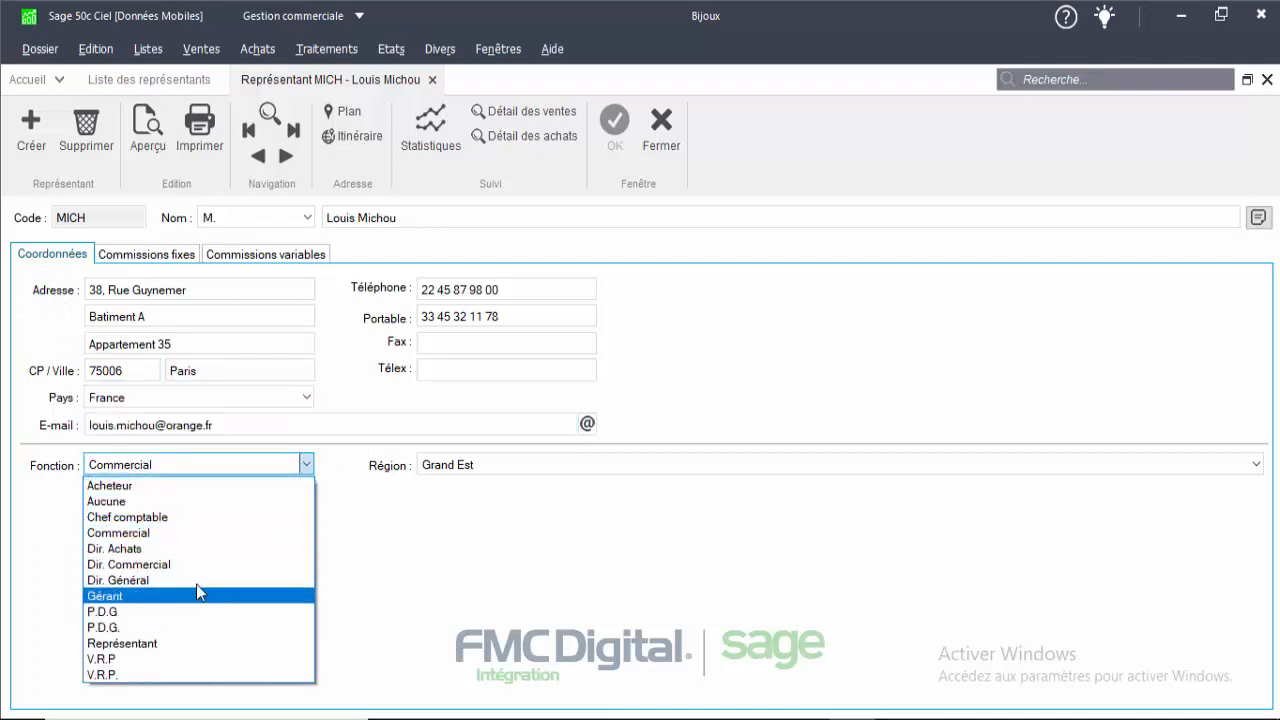
pyautogui.click(385, 534)
pyautogui.click(448, 467)
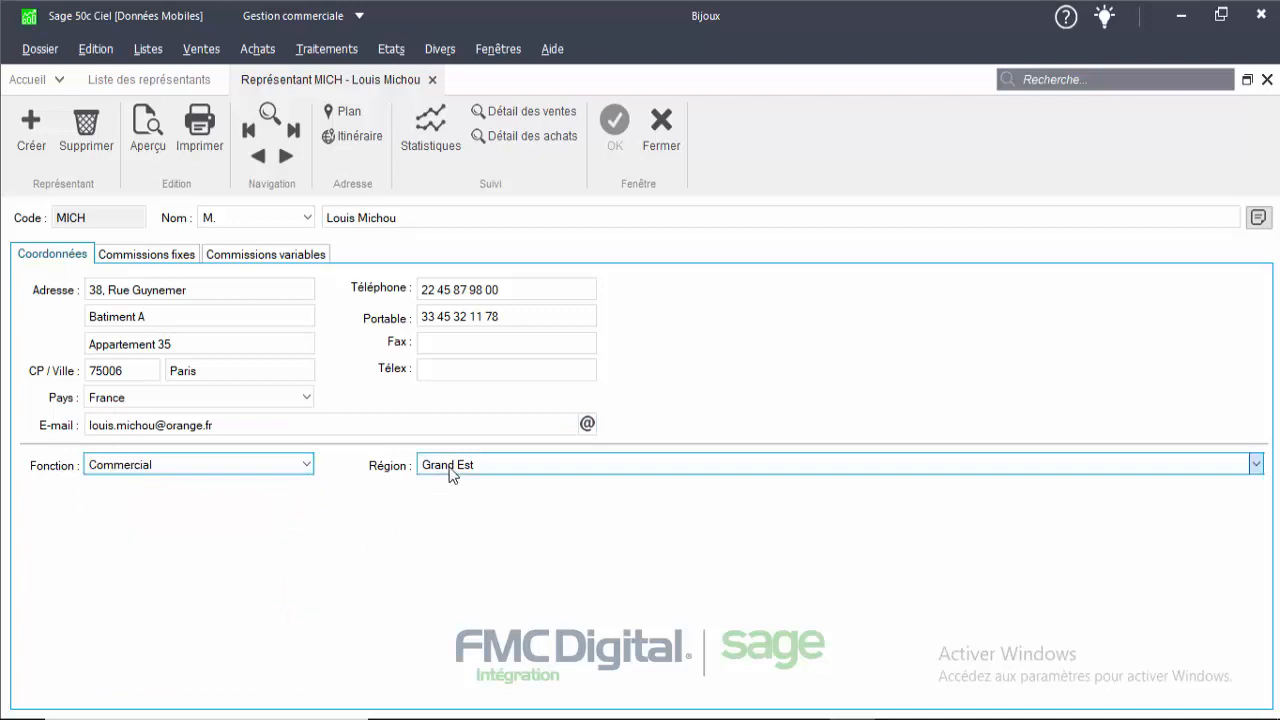
pyautogui.click(452, 576)
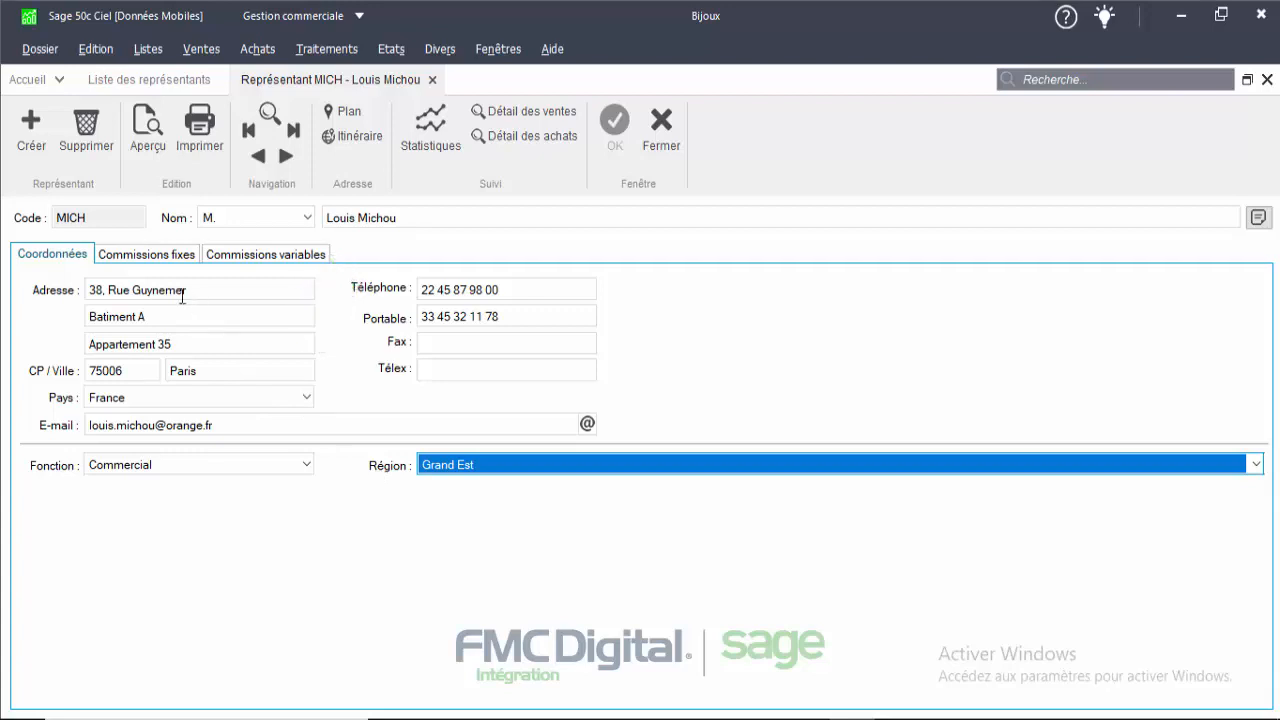
# Look at the representative's fixed and variable commissions, and return to the contact details
pyautogui.click(163, 262)
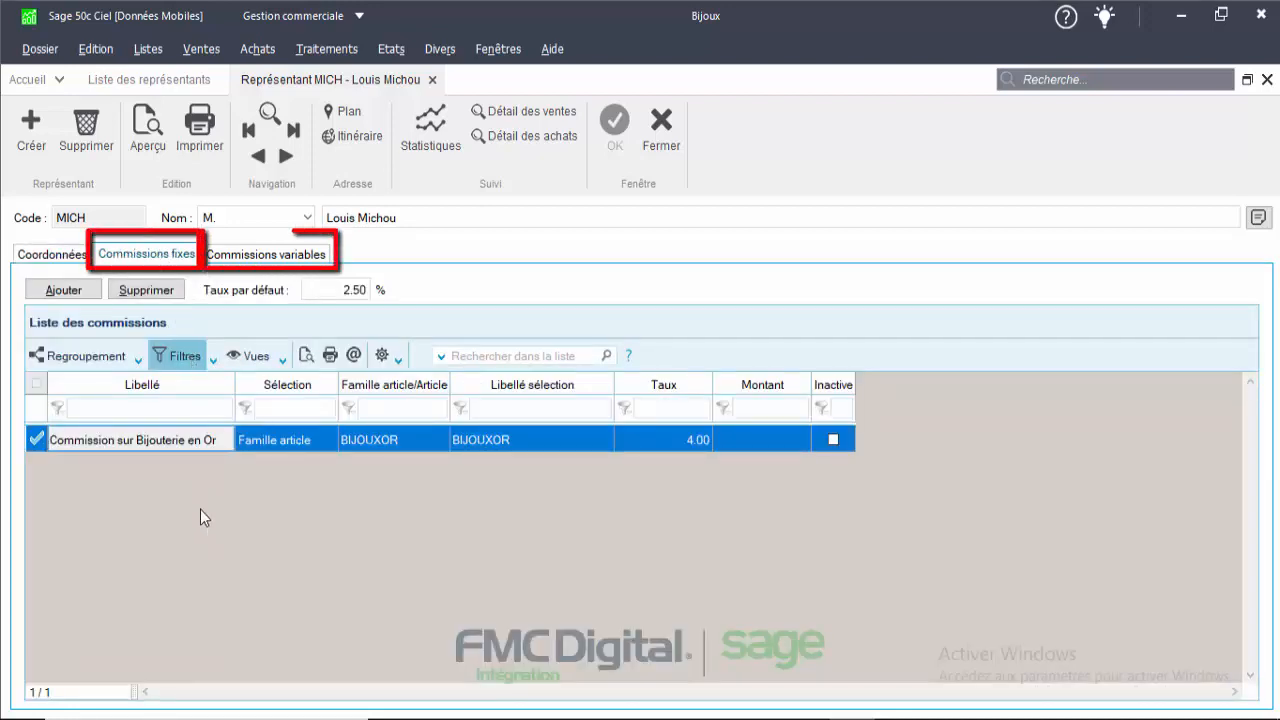
pyautogui.click(280, 259)
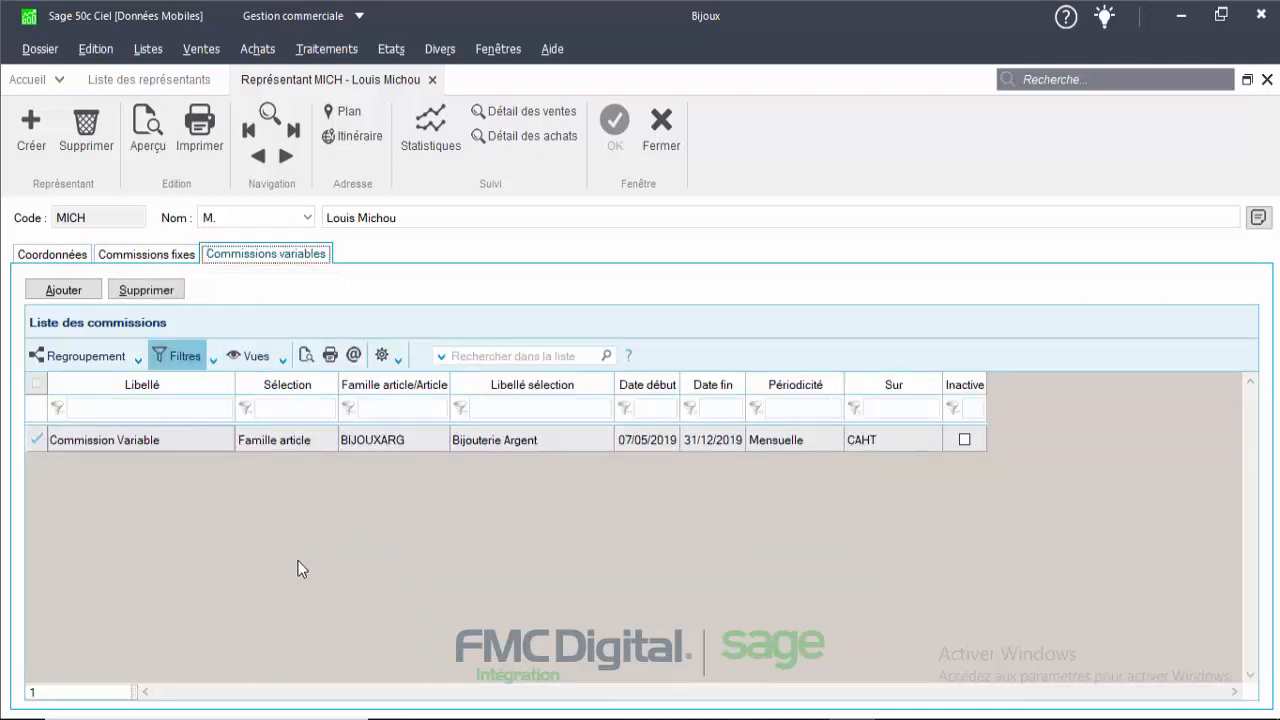
pyautogui.click(42, 256)
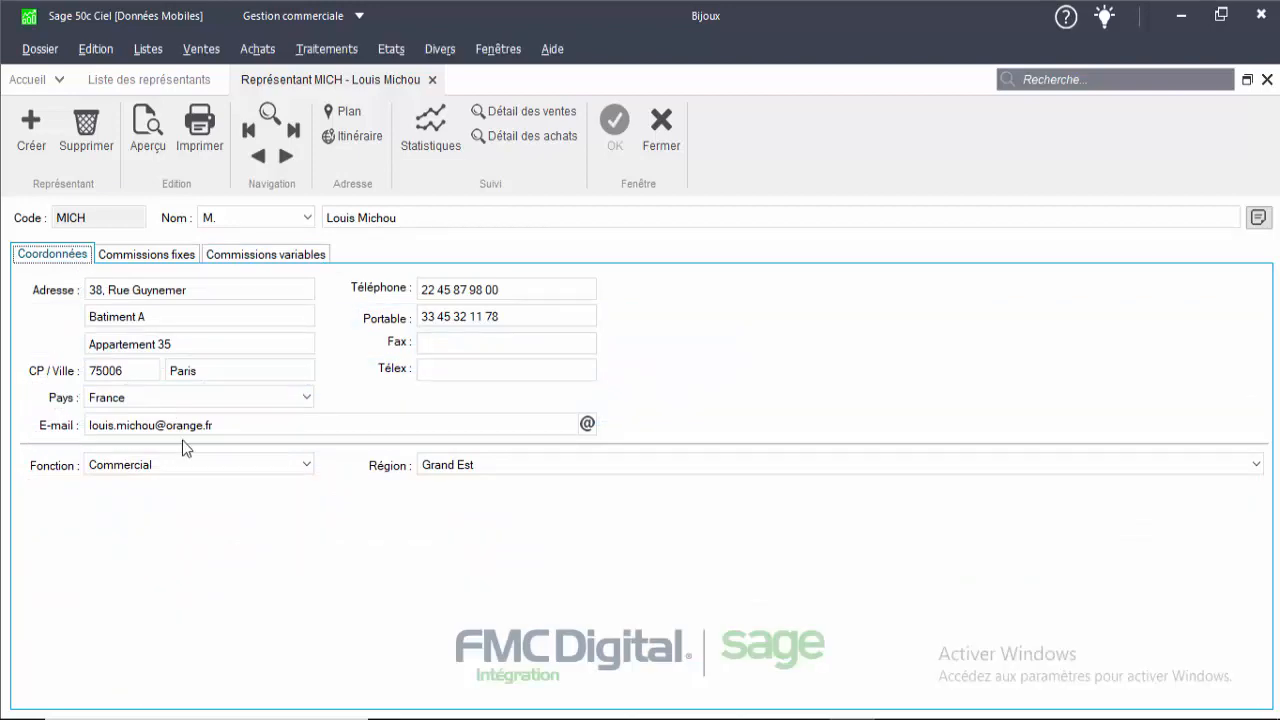
# Preview the printout of the representative's record, read it through to the last row and close it
pyautogui.click(147, 128)
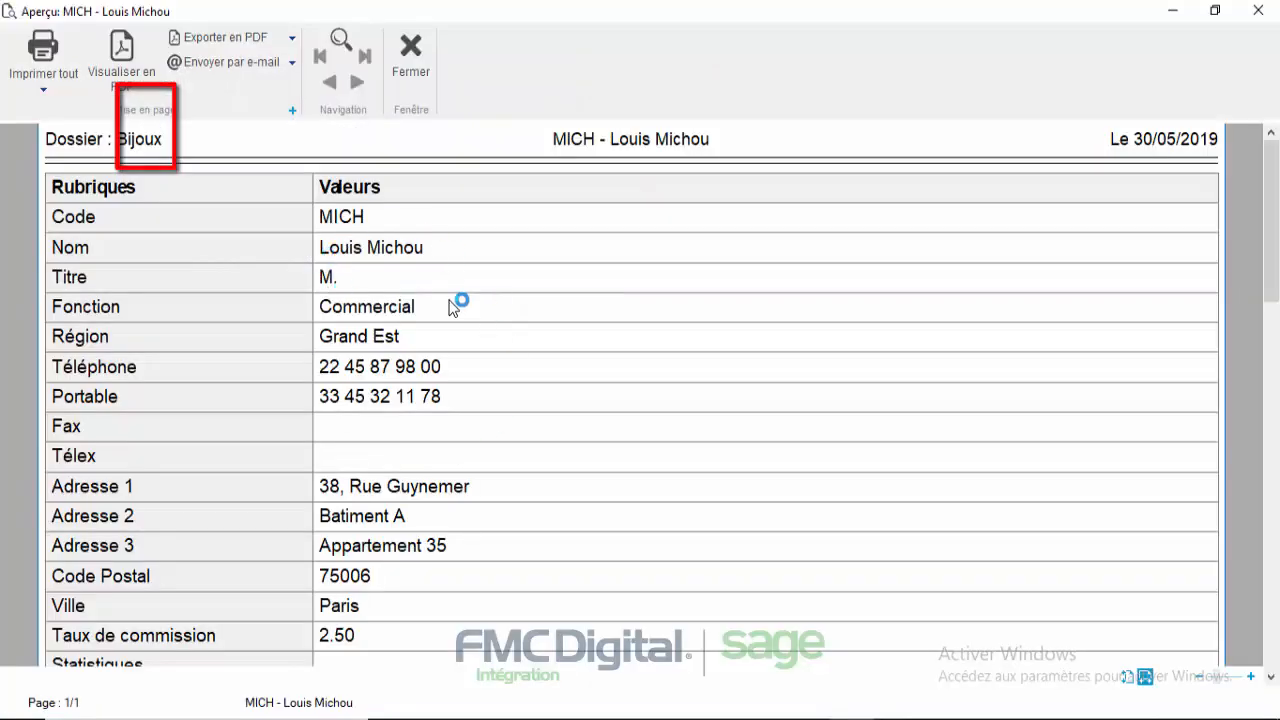
pyautogui.scroll(-3, 455, 305)
pyautogui.scroll(-7, 450, 307)
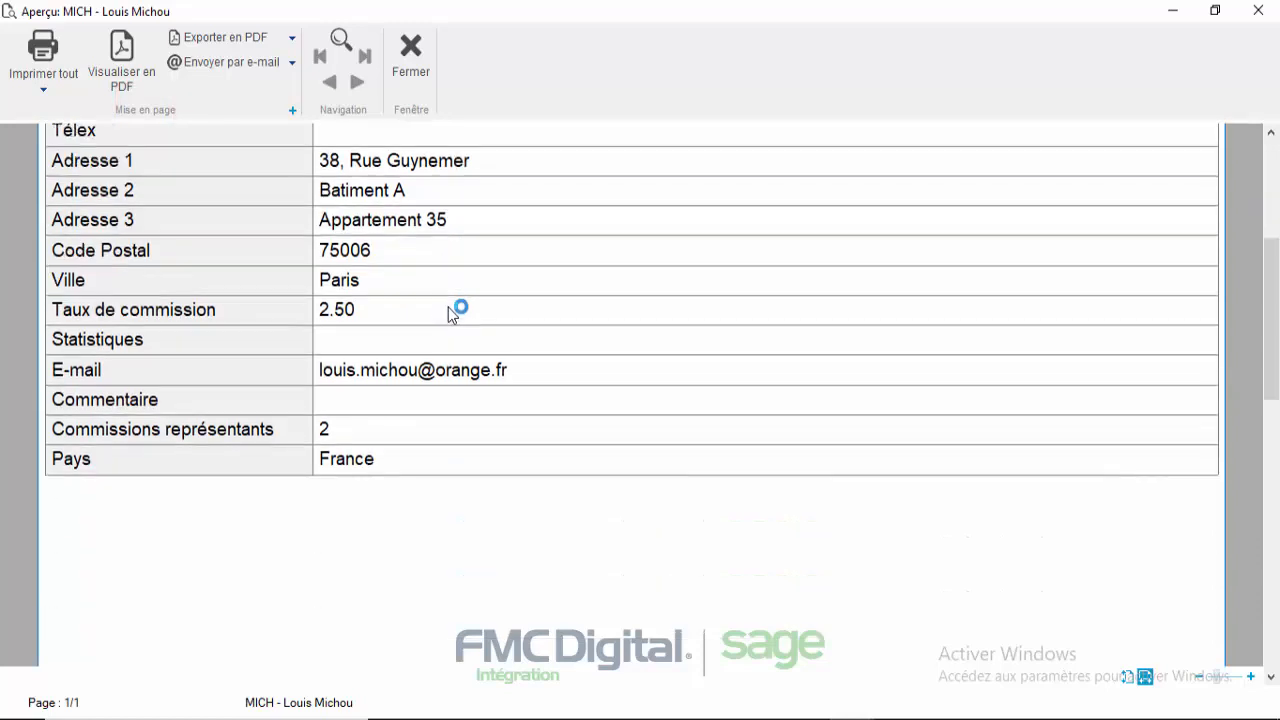
pyautogui.click(413, 70)
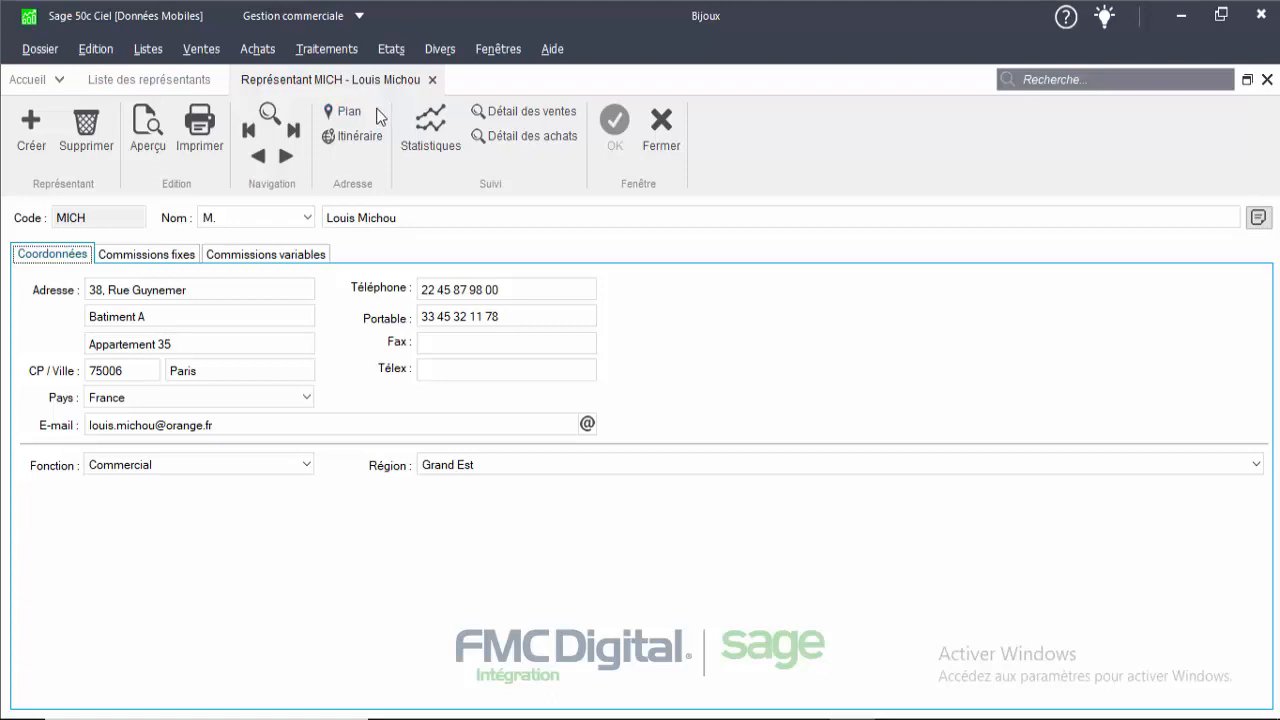
# Open the statistics of representative MICH and look through the monthly figures
pyautogui.click(432, 130)
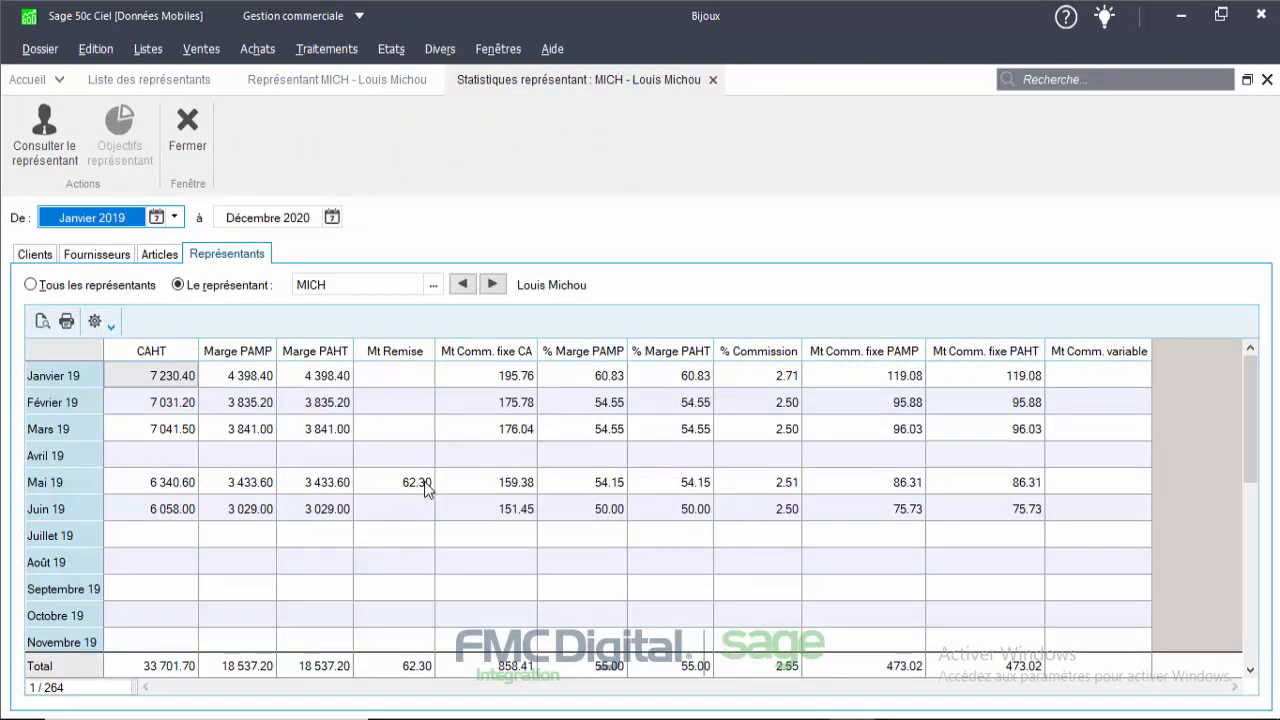
pyautogui.scroll(-2, 424, 481)
pyautogui.scroll(-2, 423, 483)
pyautogui.scroll(4, 423, 484)
# Show the statistics for all representatives, and return to those of representative MICH only
pyautogui.click(30, 285)
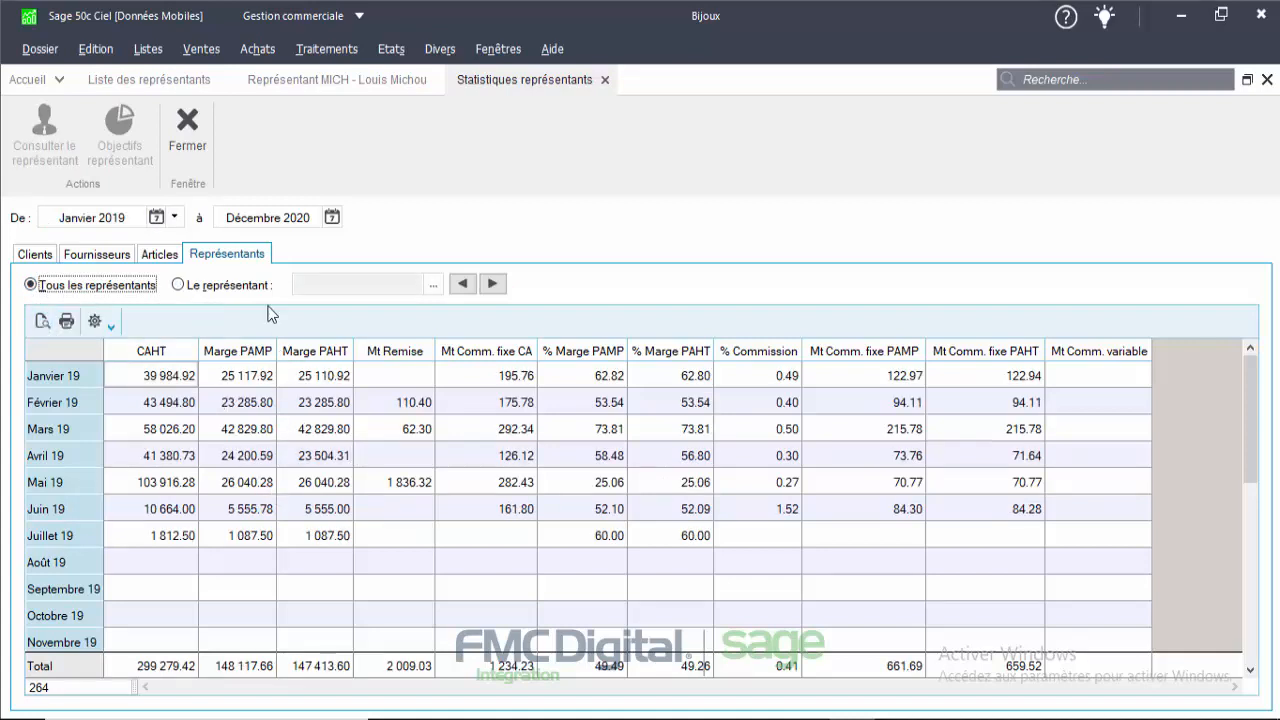
pyautogui.click(240, 285)
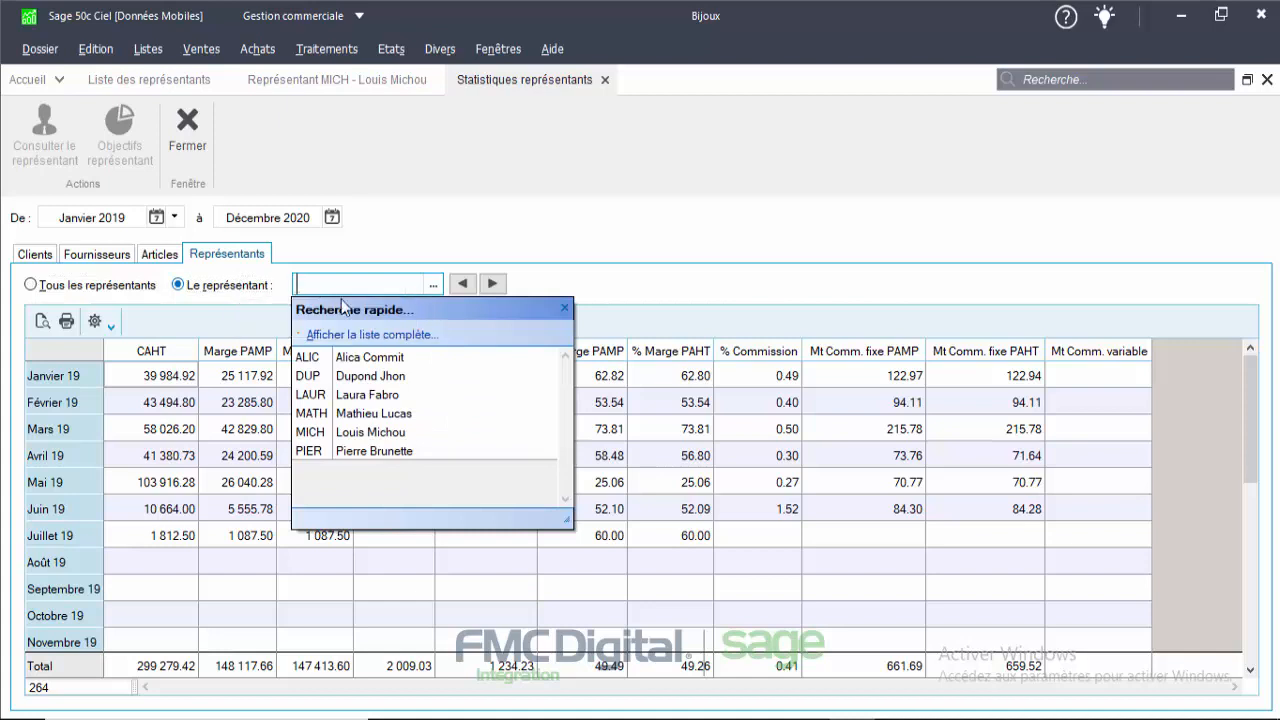
pyautogui.click(370, 432)
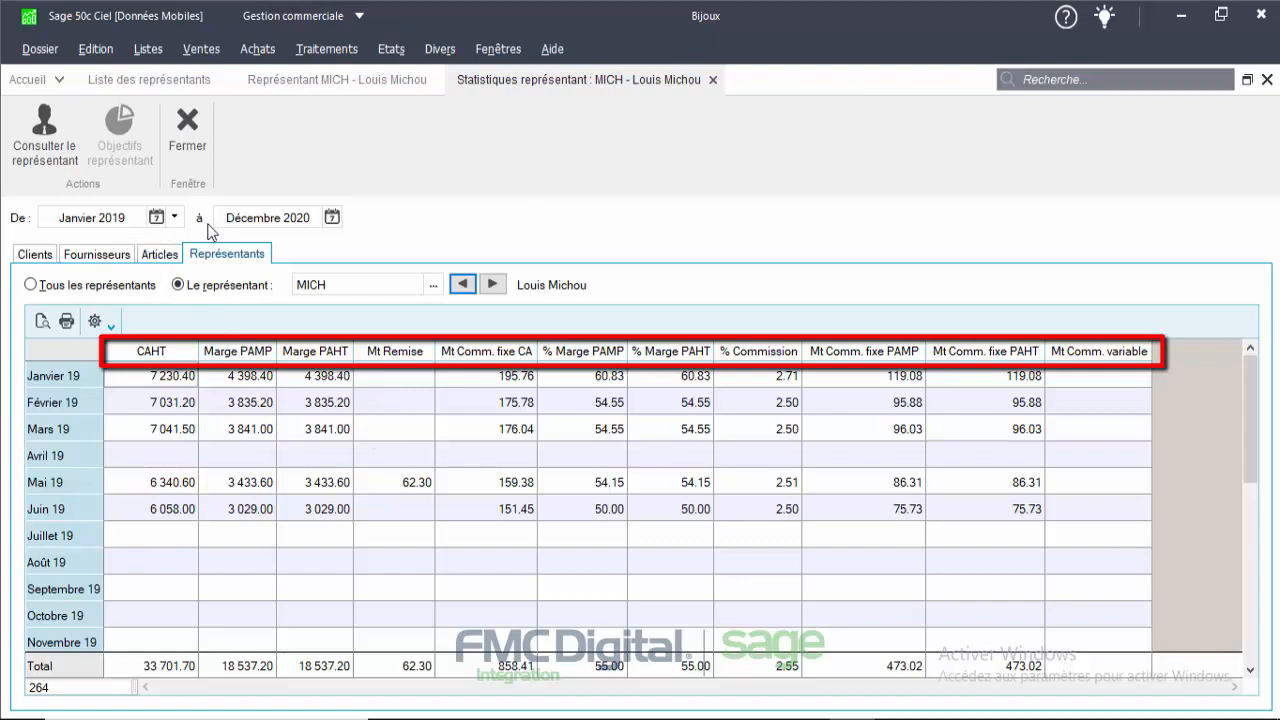
pyautogui.click(263, 216)
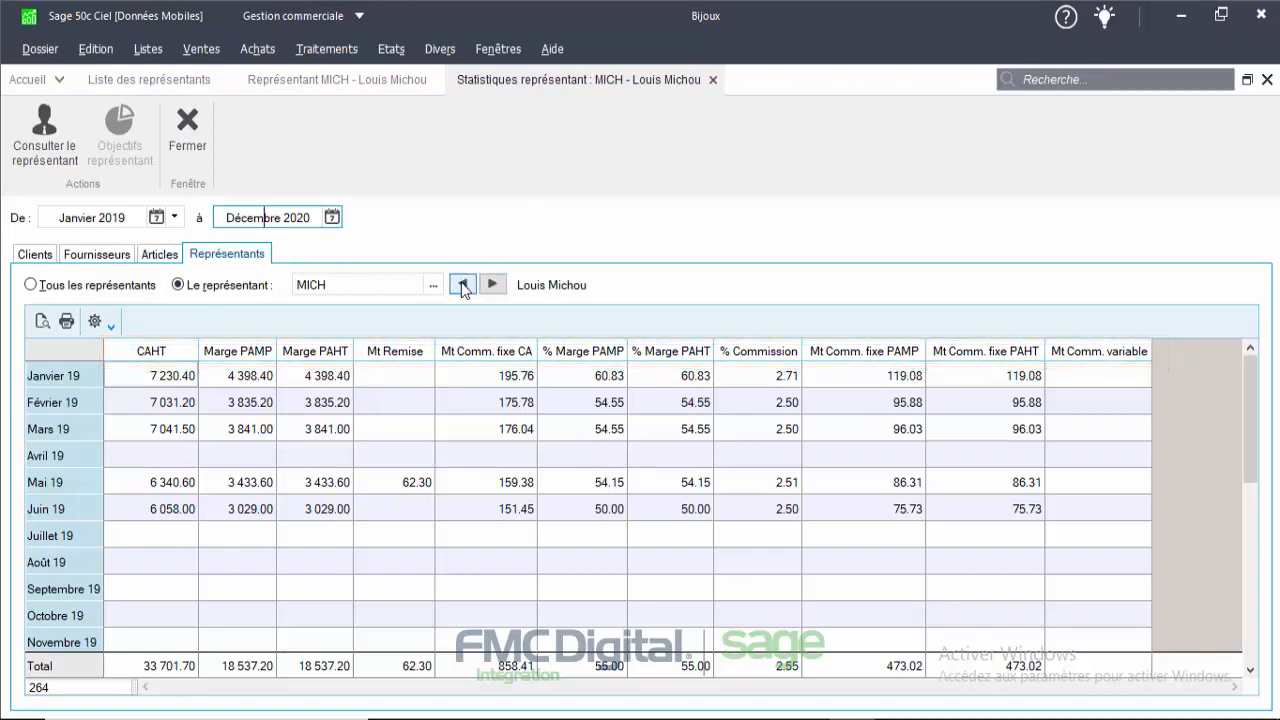
# Browse the statistics of the other representatives one by one, from PIER back to ALIC and on to DUP, and close the statistics
pyautogui.click(493, 285)
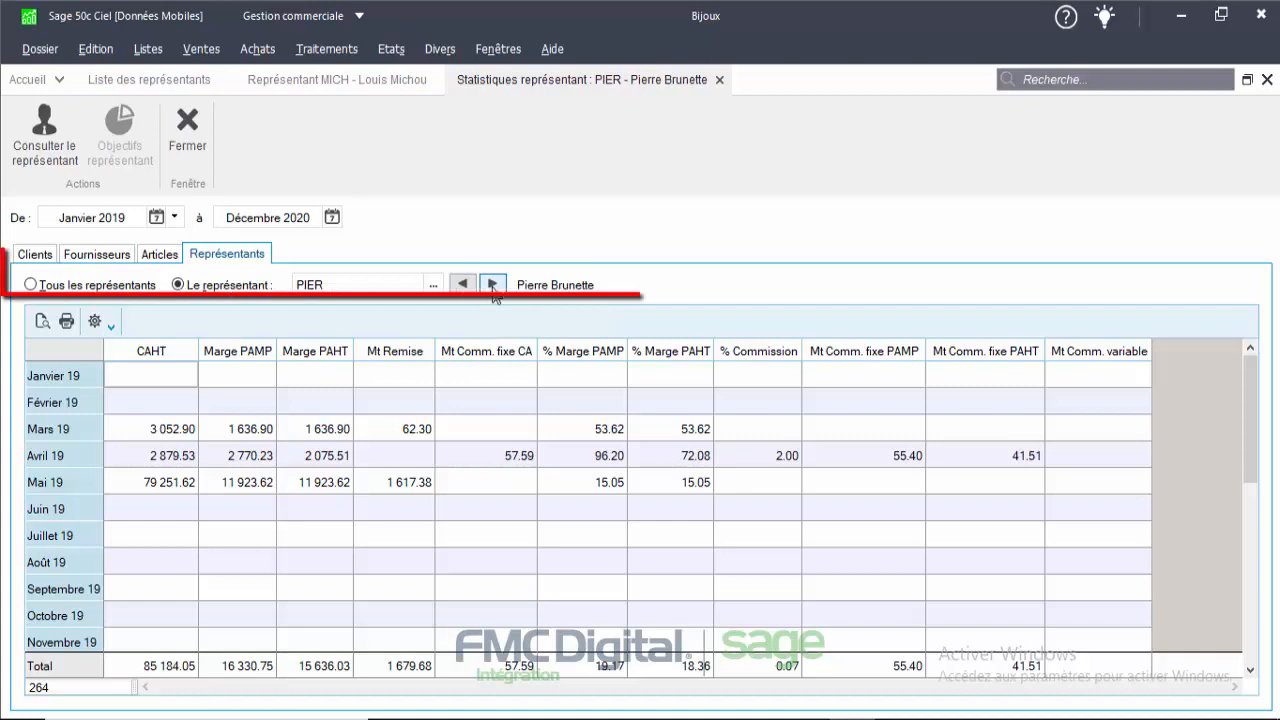
pyautogui.click(464, 285)
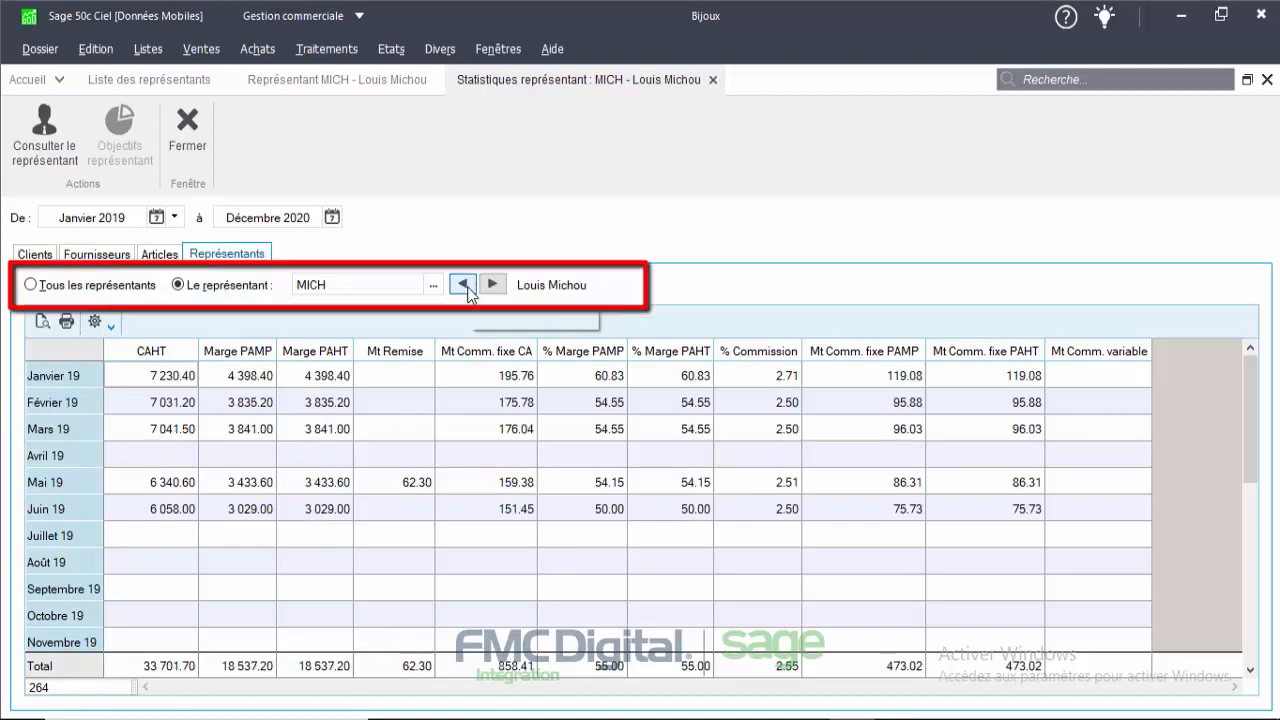
pyautogui.click(464, 285)
pyautogui.click(464, 285)
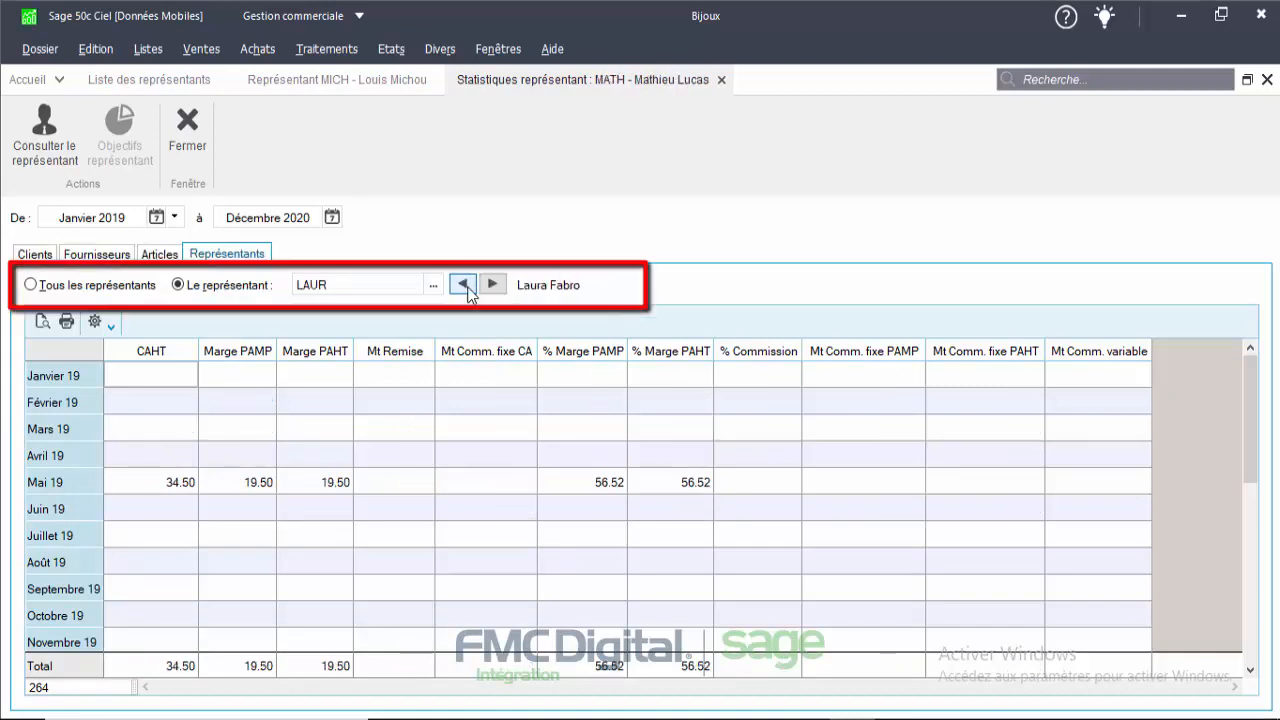
pyautogui.click(464, 285)
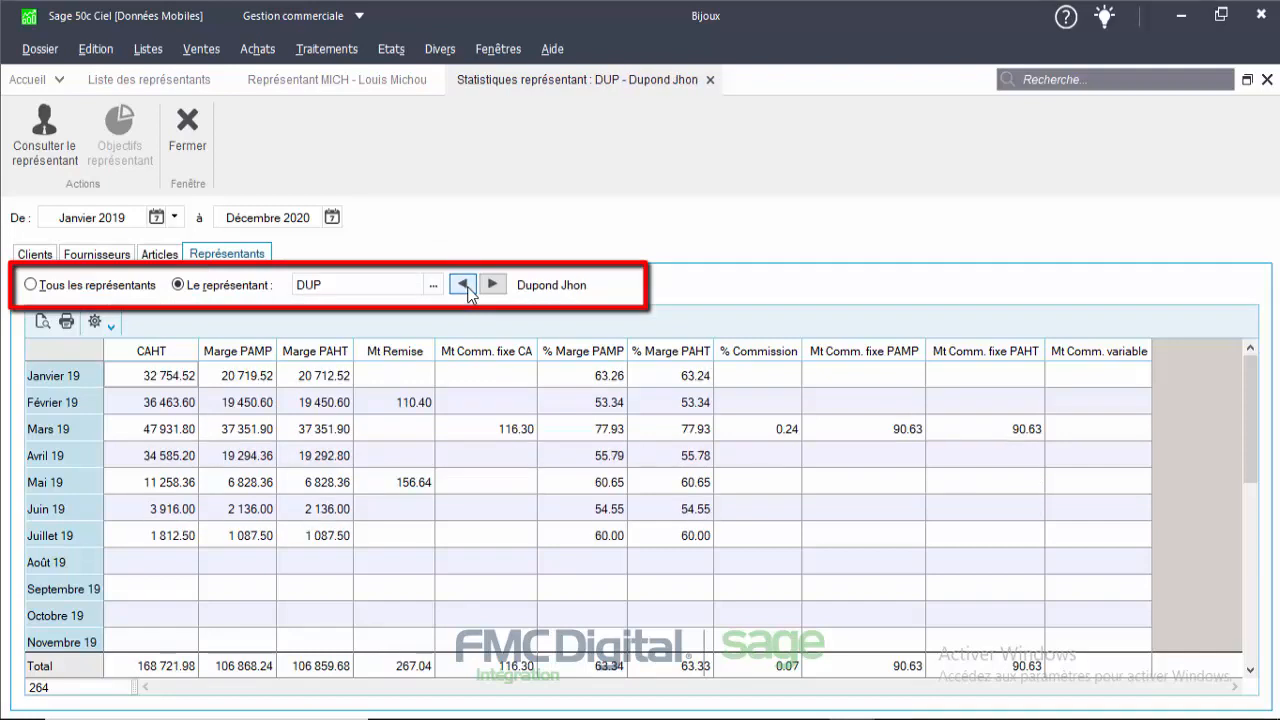
pyautogui.click(464, 285)
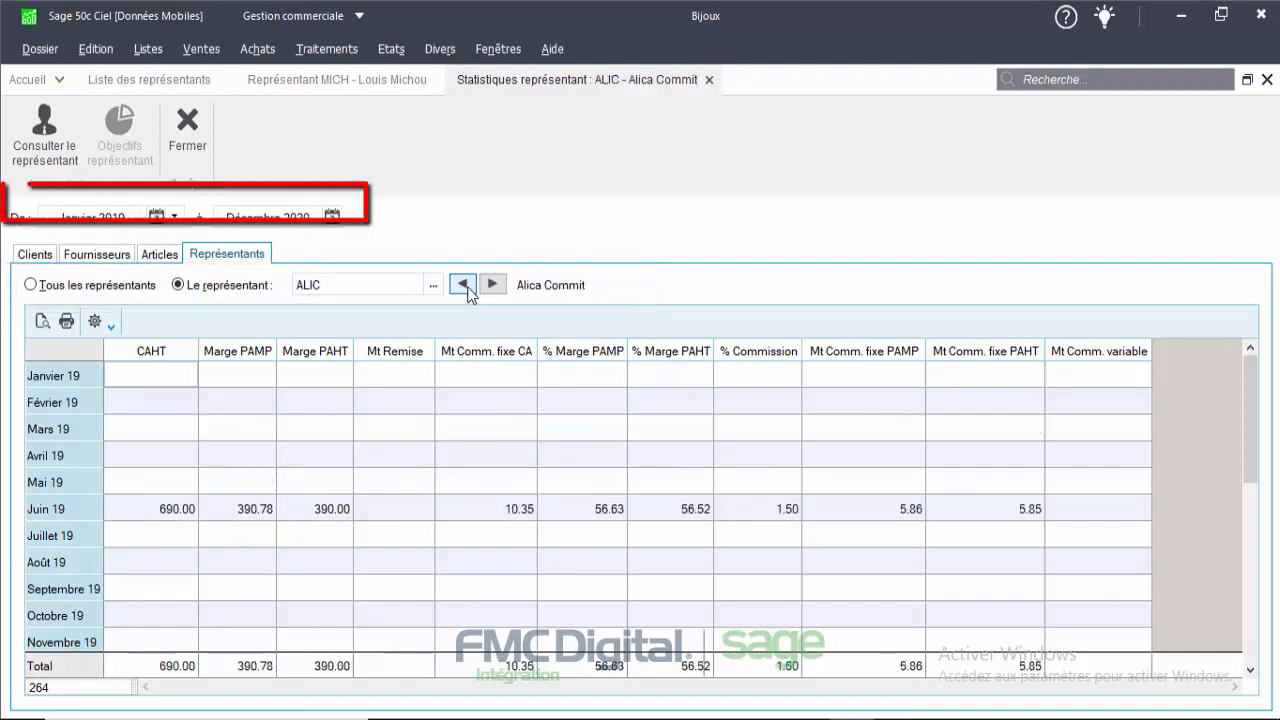
pyautogui.click(492, 285)
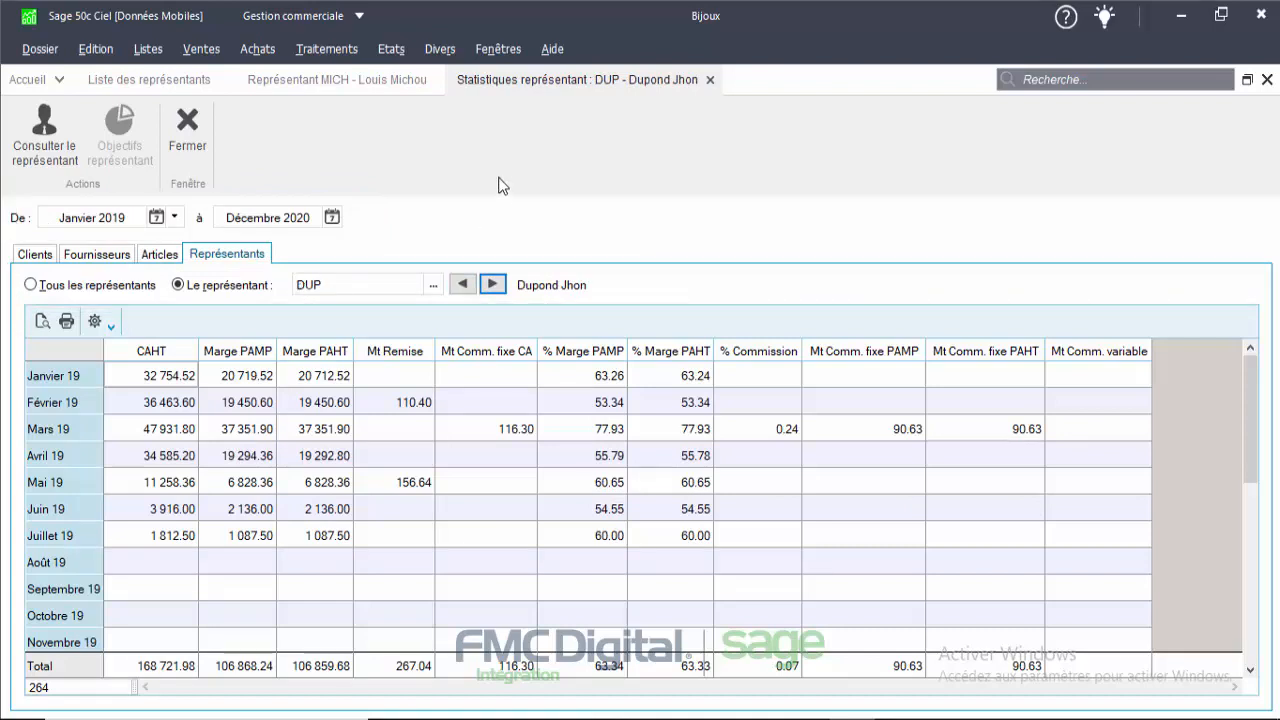
pyautogui.click(189, 124)
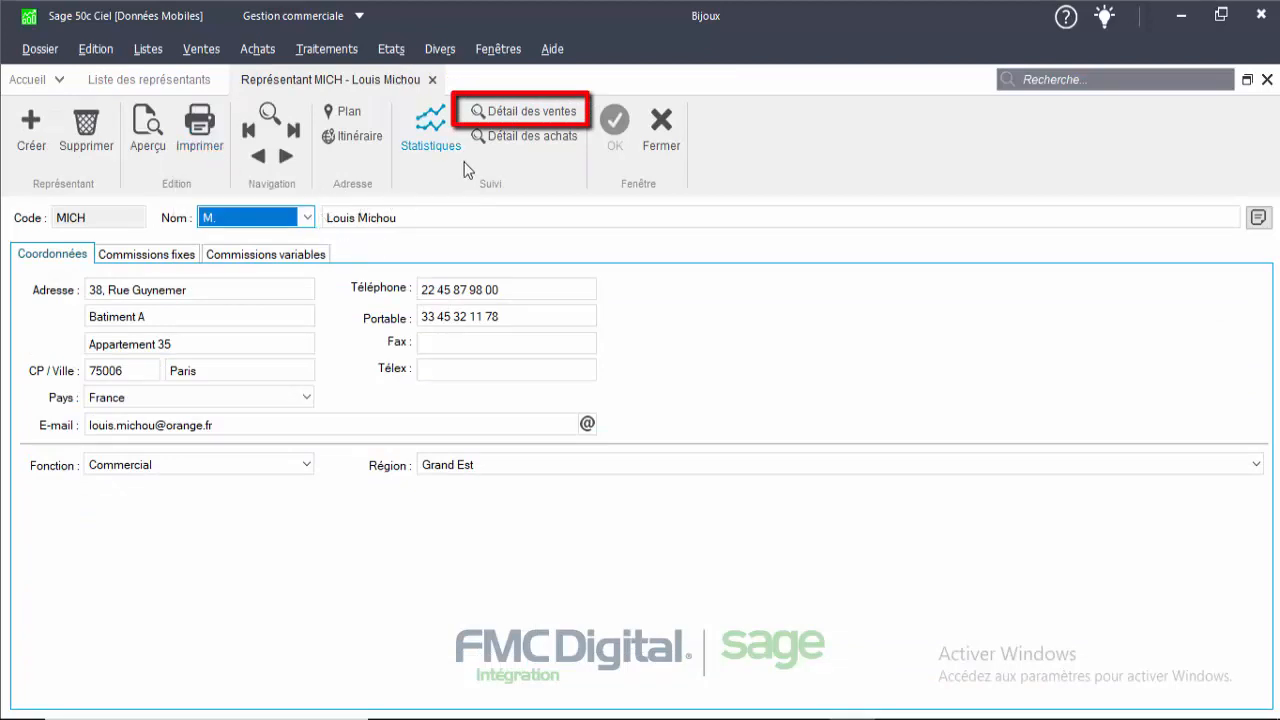
# Open the sales details of representative MICH and look through the listed invoice lines
pyautogui.click(533, 113)
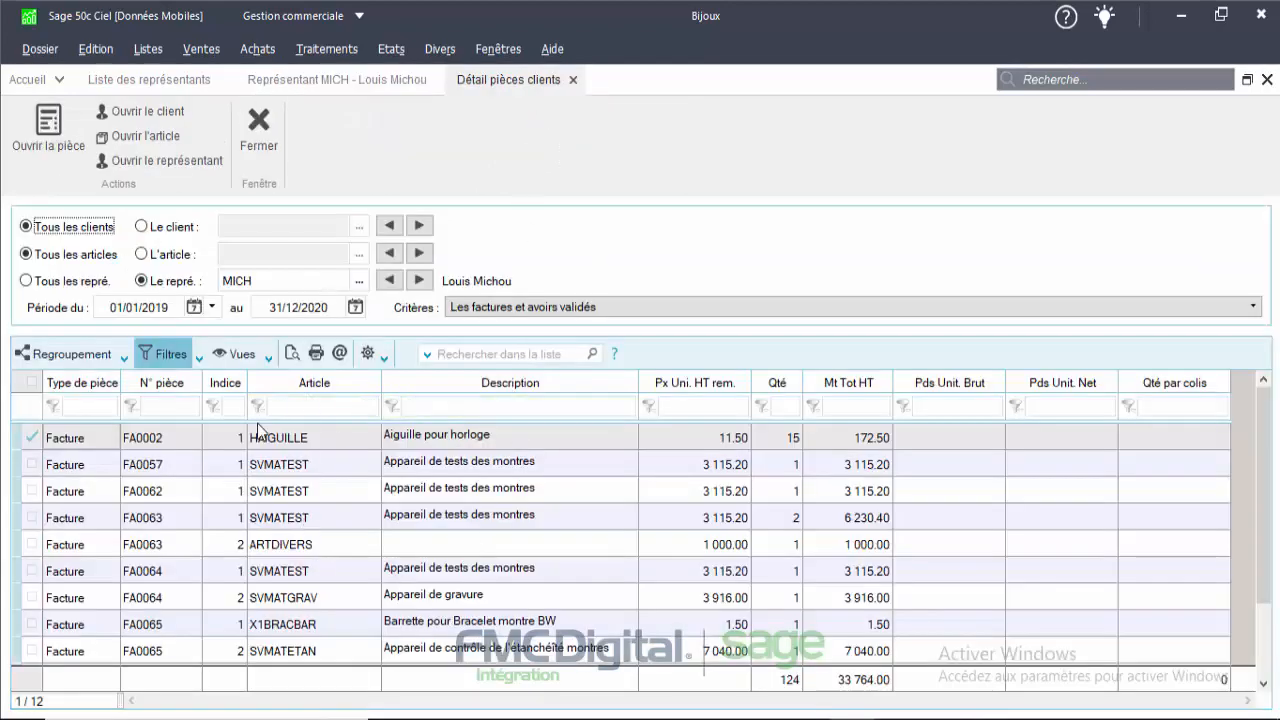
pyautogui.scroll(-1, 232, 505)
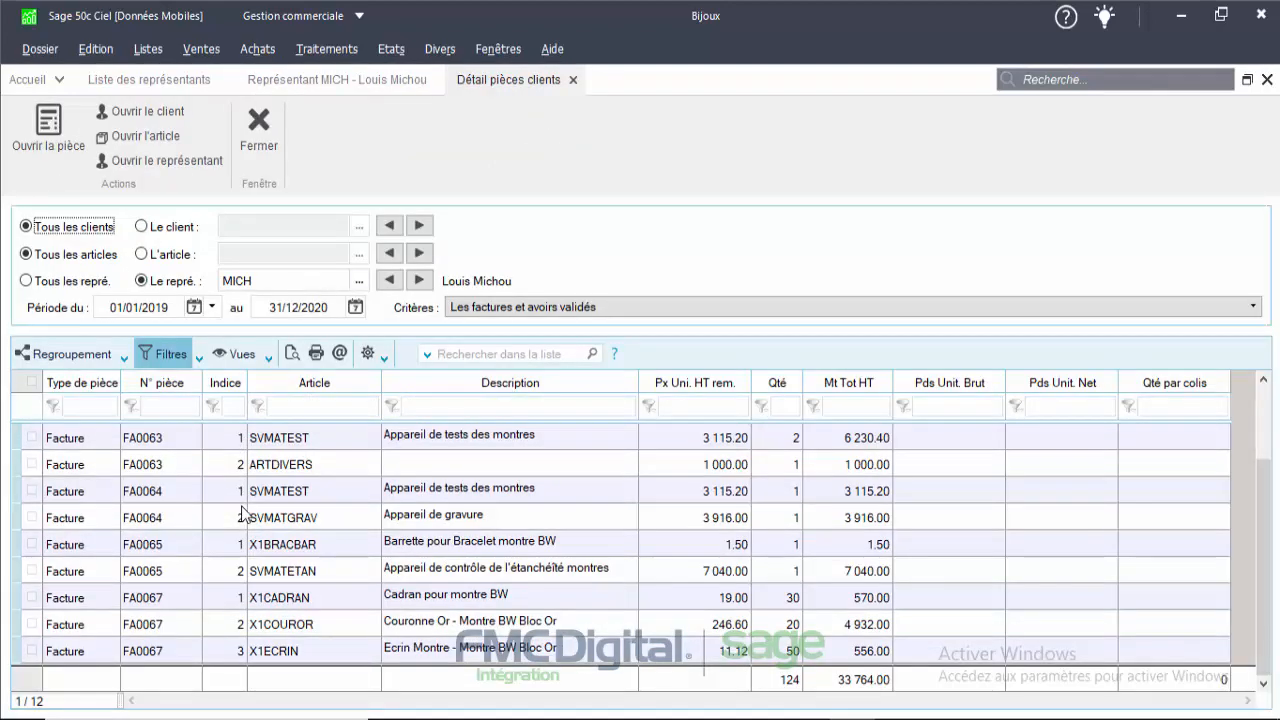
pyautogui.scroll(1, 241, 512)
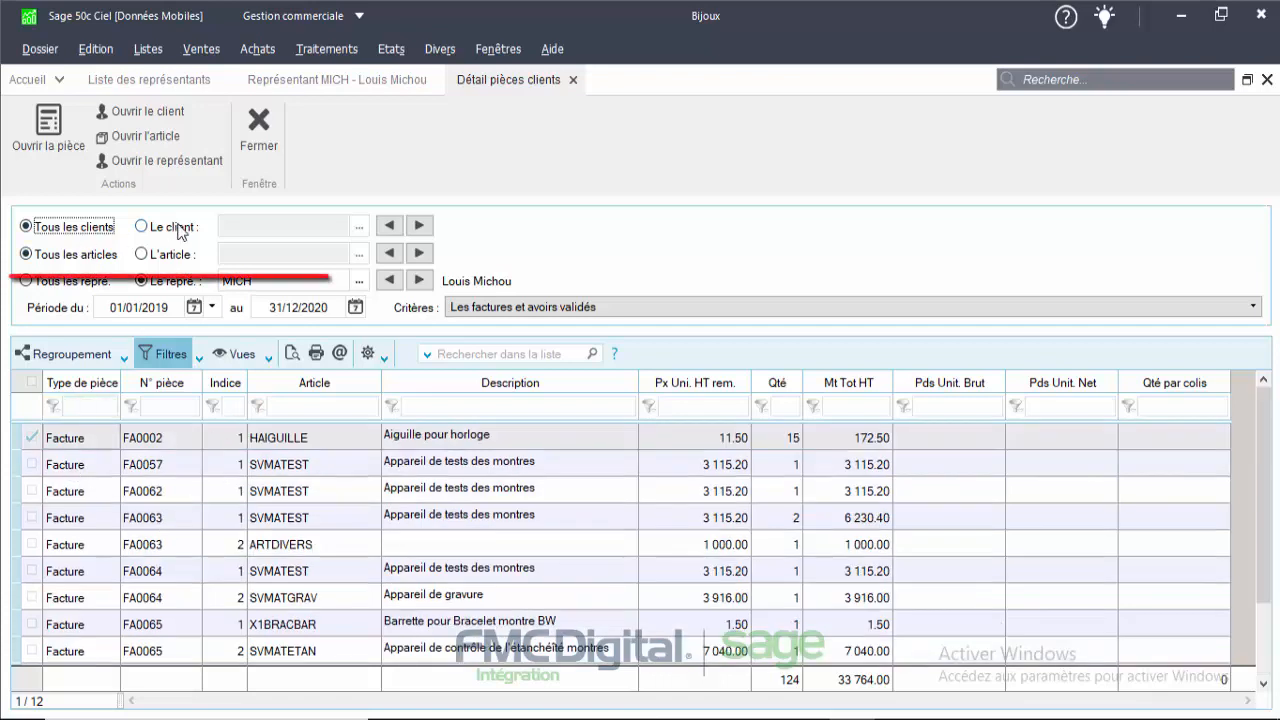
# Try the single-client, single-article and single-representative filters on the sales details of representative MICH, and close the sales details
pyautogui.click(141, 227)
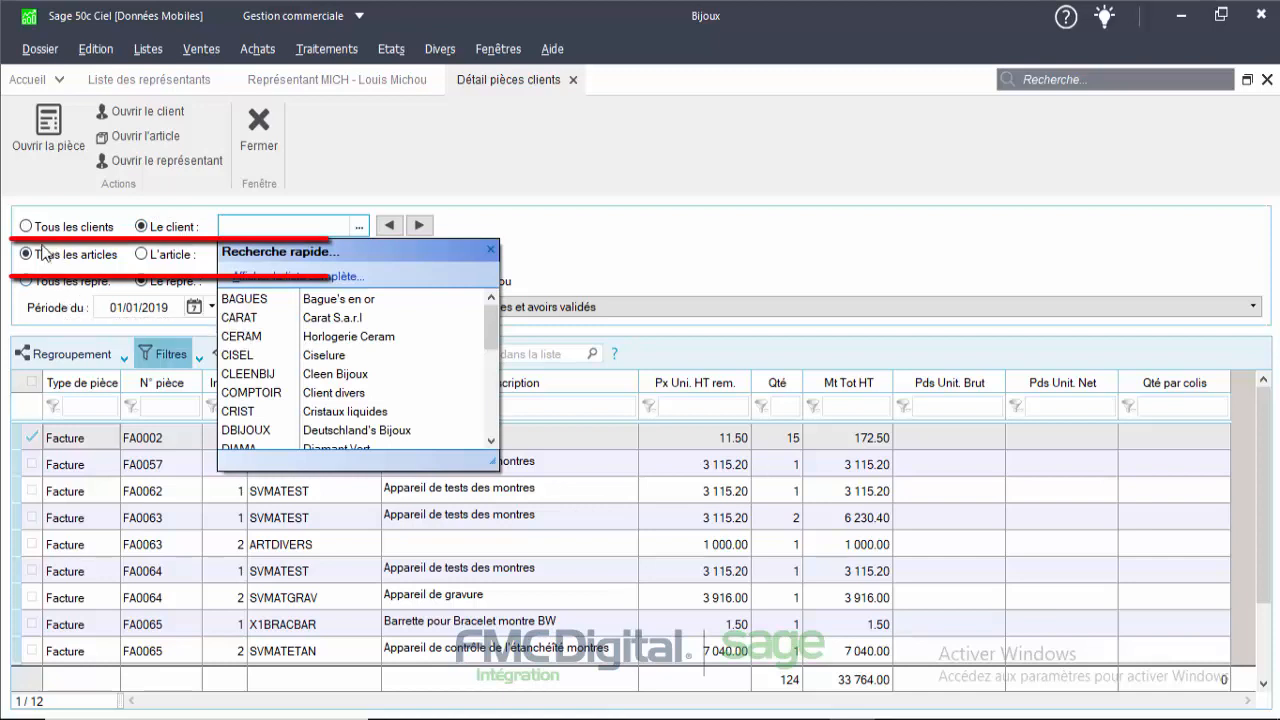
pyautogui.click(143, 254)
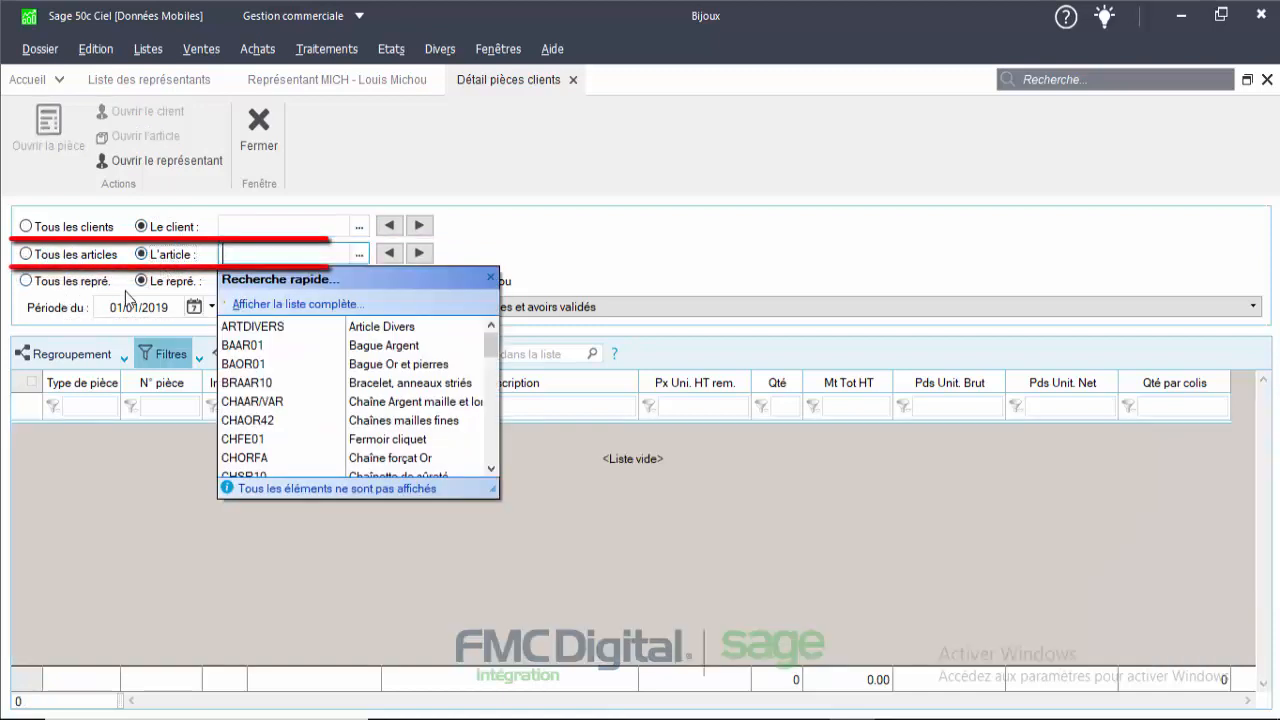
pyautogui.click(175, 285)
pyautogui.click(175, 284)
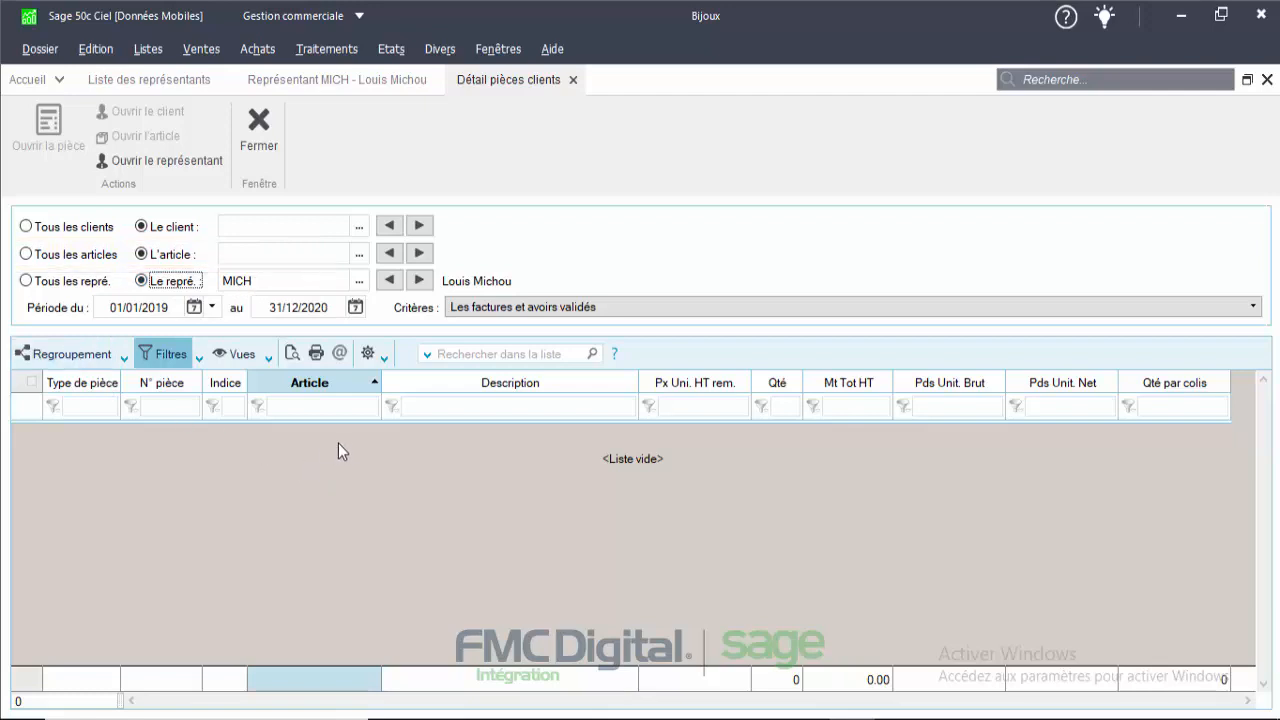
pyautogui.click(573, 79)
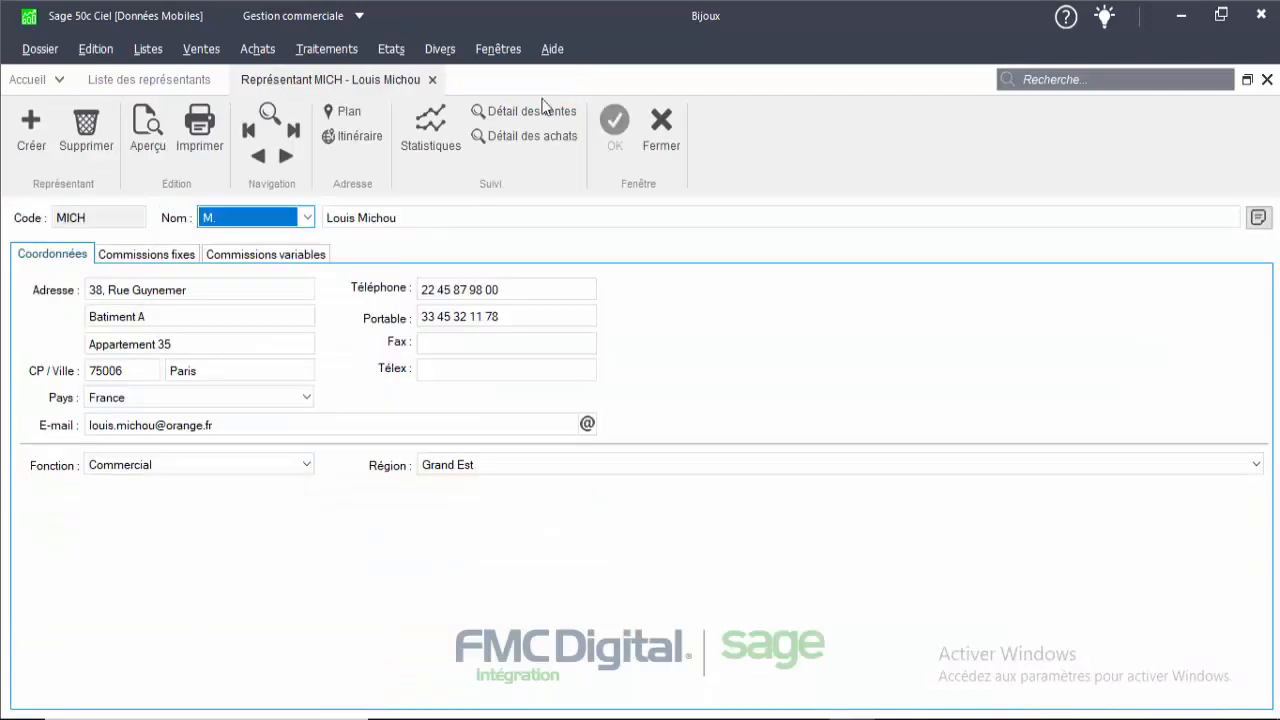
# Look through the purchase details of representative MICH, and close them together with the representative's record
pyautogui.click(507, 140)
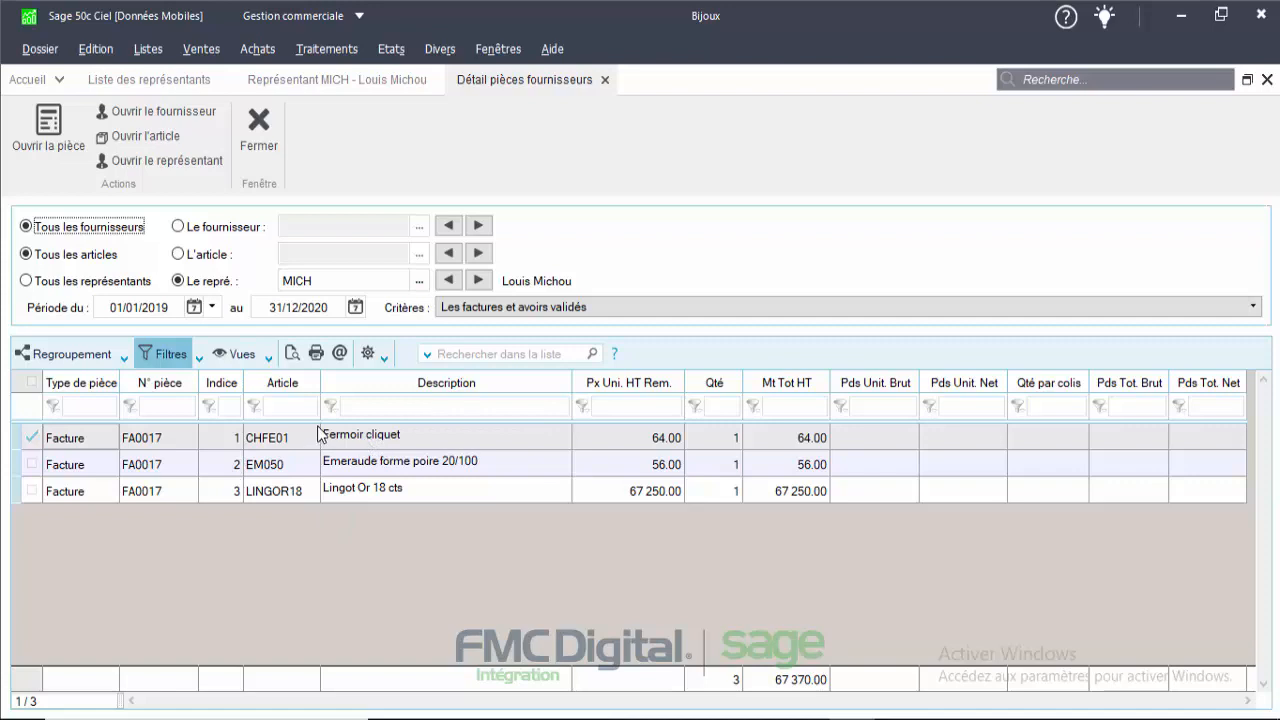
pyautogui.click(263, 136)
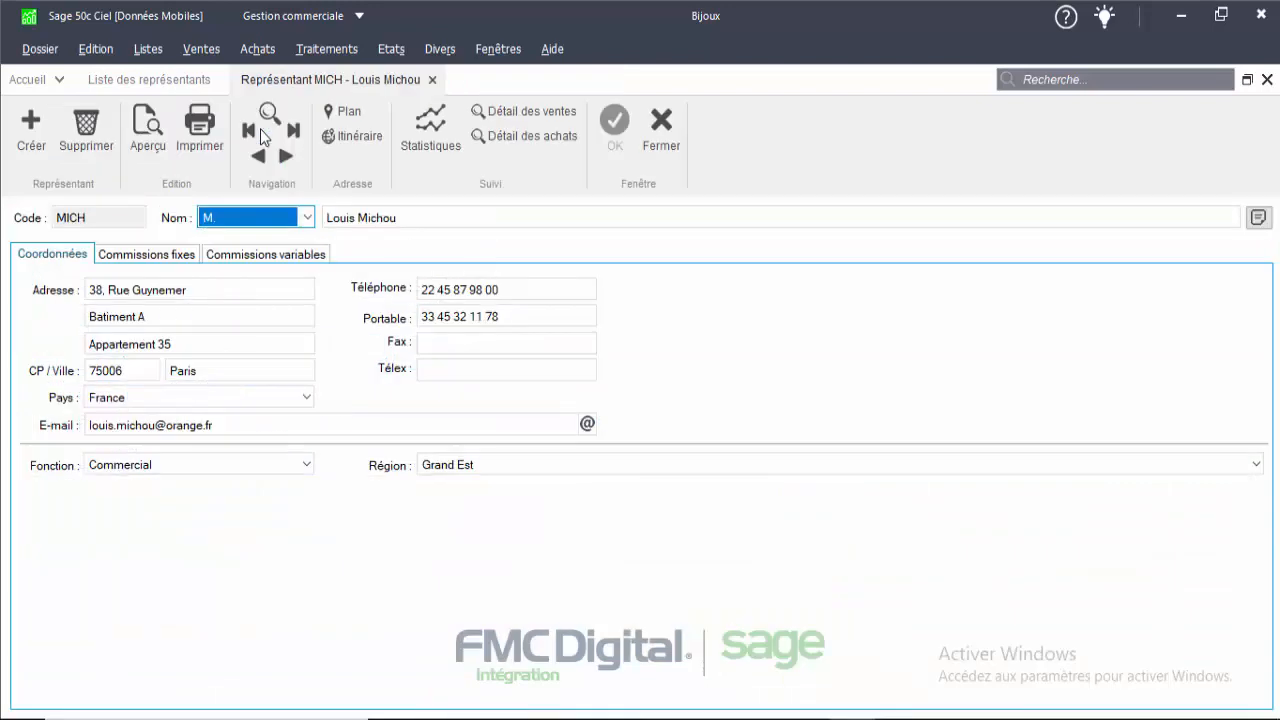
pyautogui.click(661, 126)
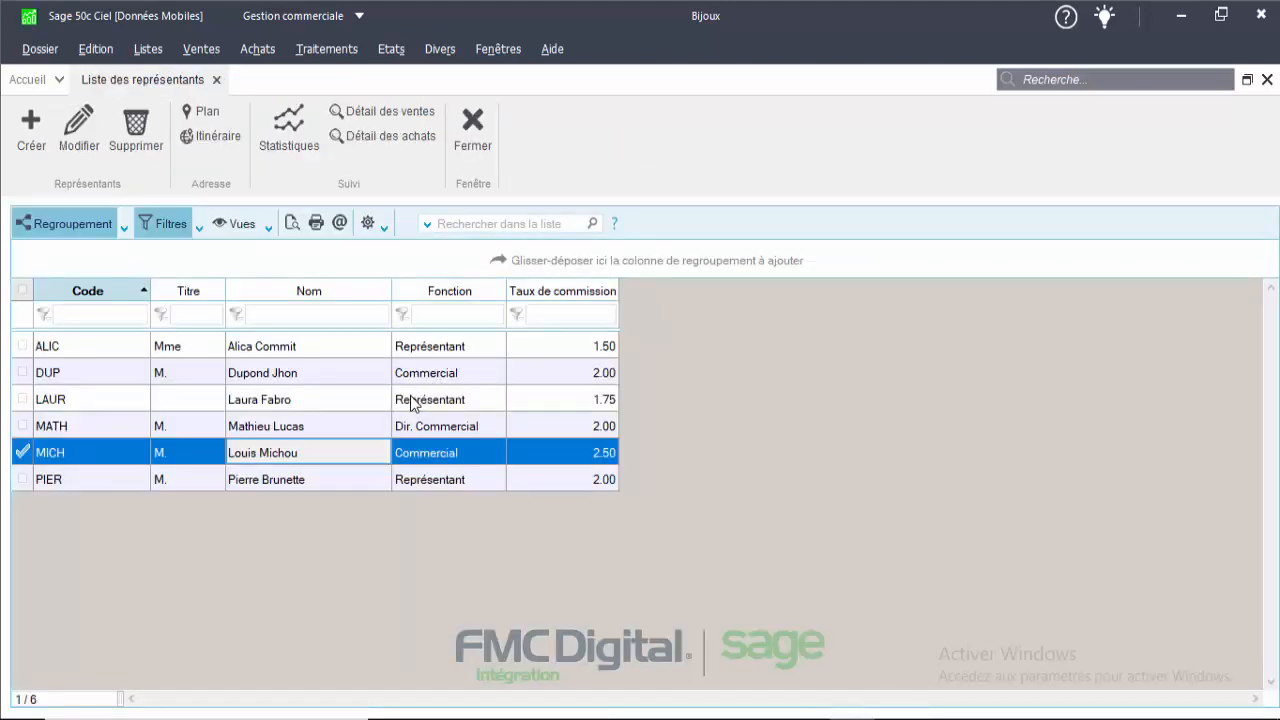
# Add the Région column to the visible columns of the representatives list through the list properties
pyautogui.click(22, 290)
pyautogui.rightClick(130, 374)
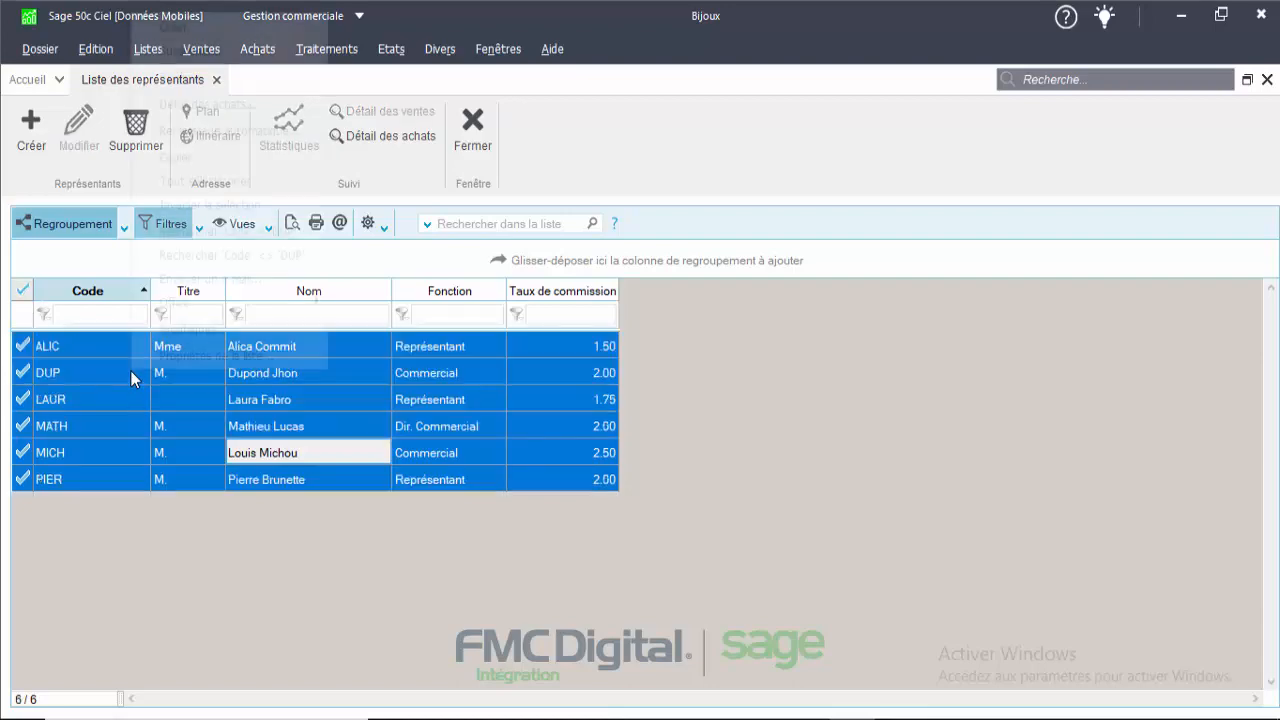
pyautogui.click(183, 356)
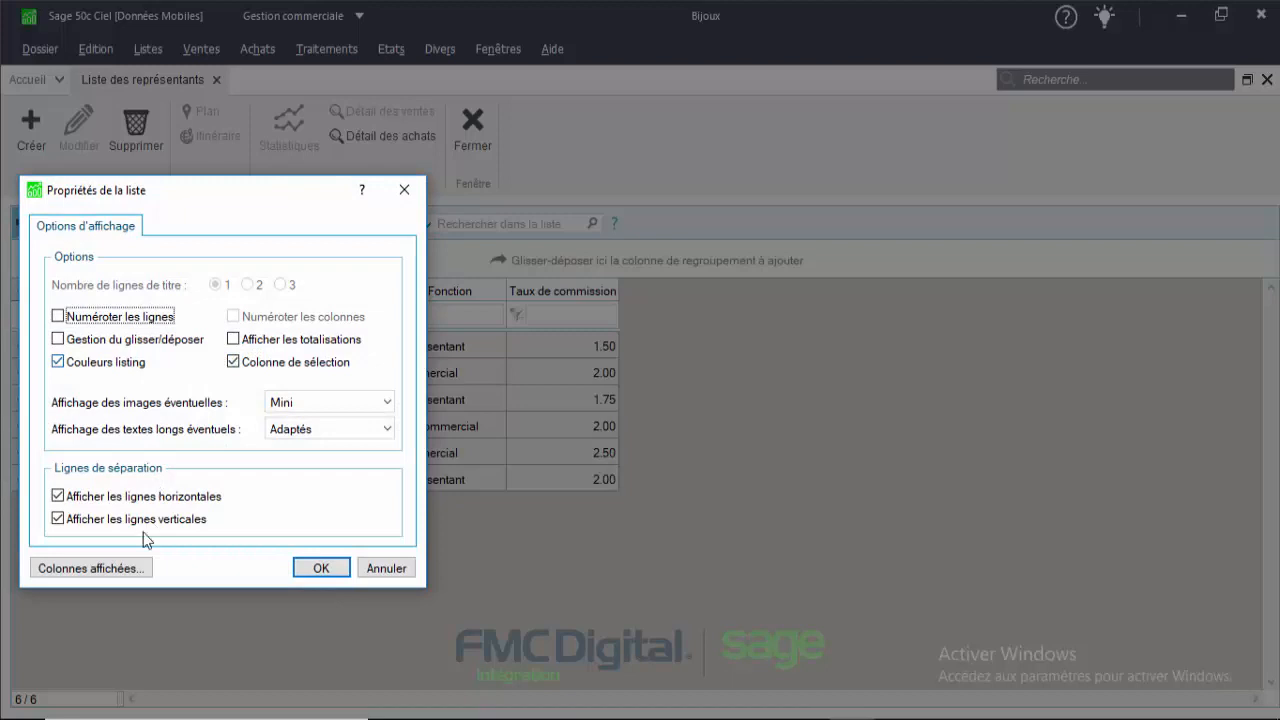
pyautogui.click(101, 569)
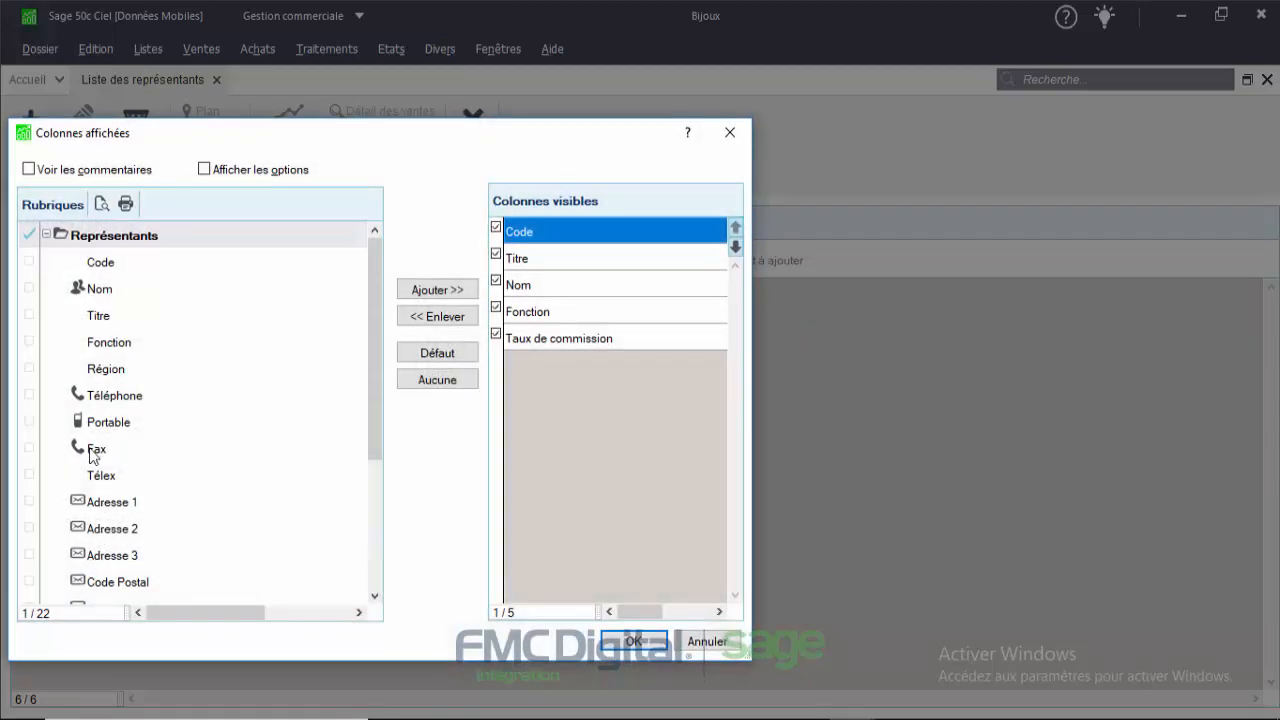
pyautogui.click(113, 370)
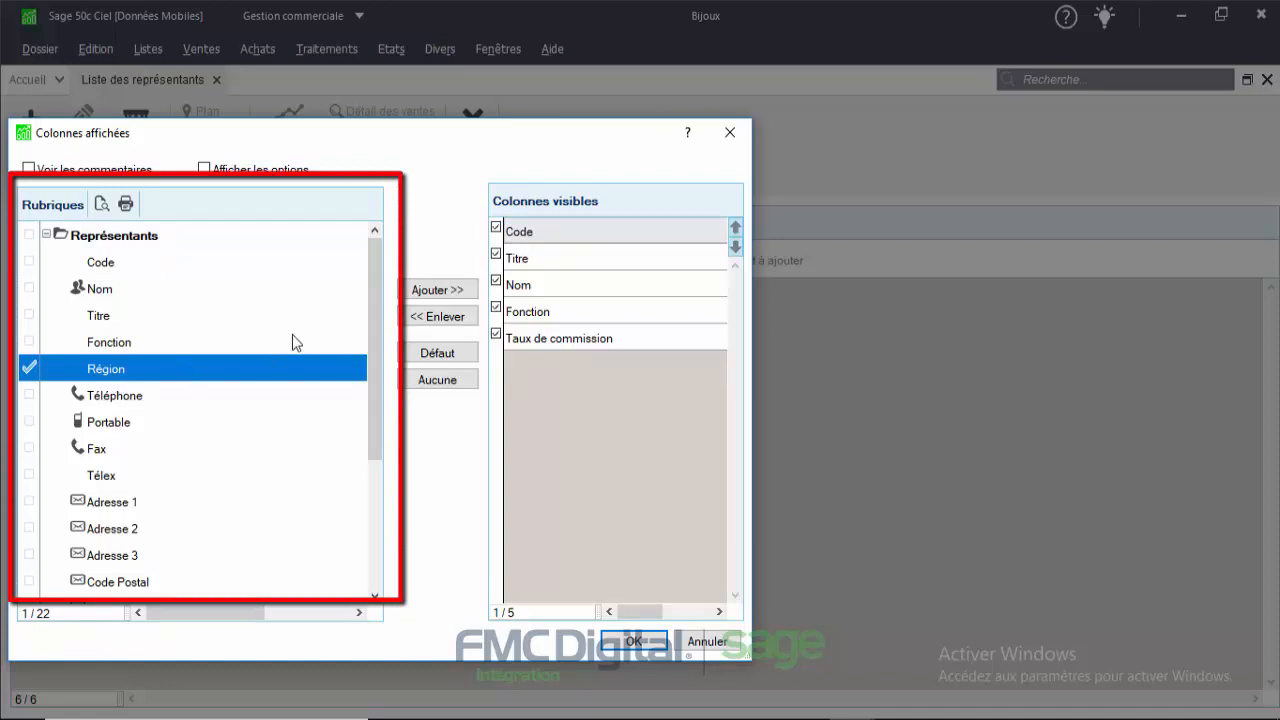
pyautogui.click(412, 294)
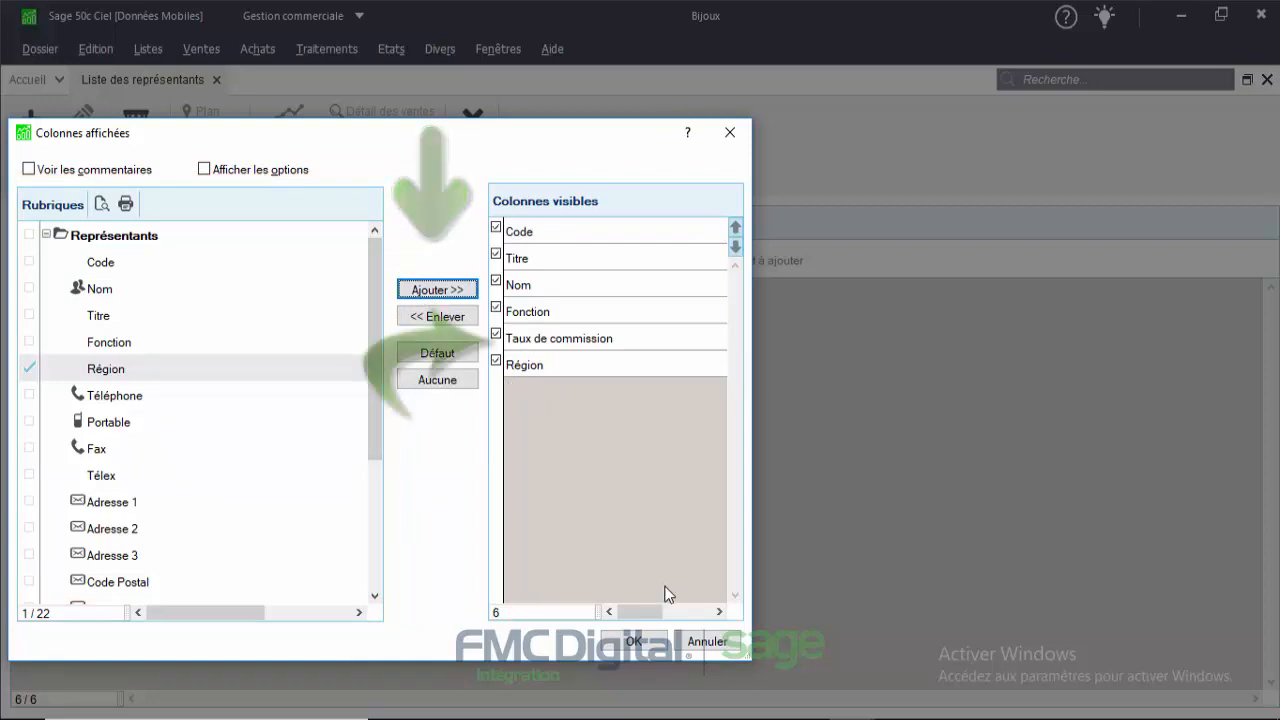
pyautogui.click(634, 641)
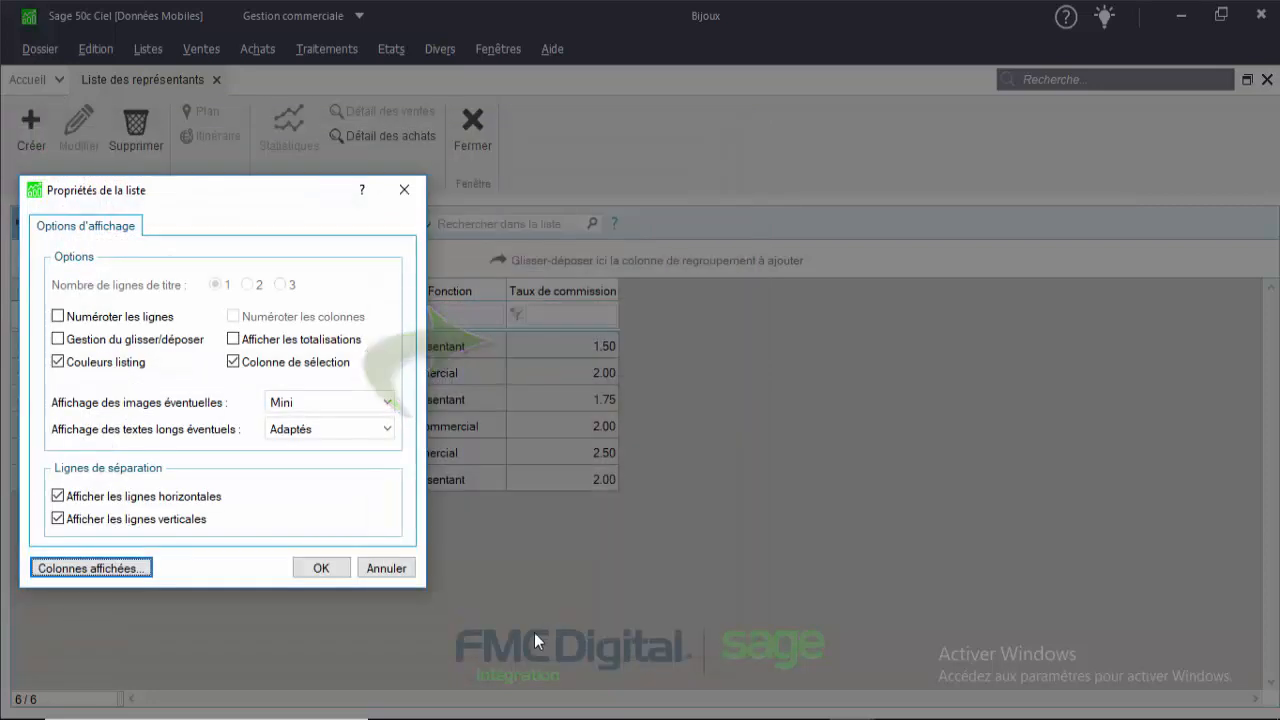
pyautogui.click(320, 566)
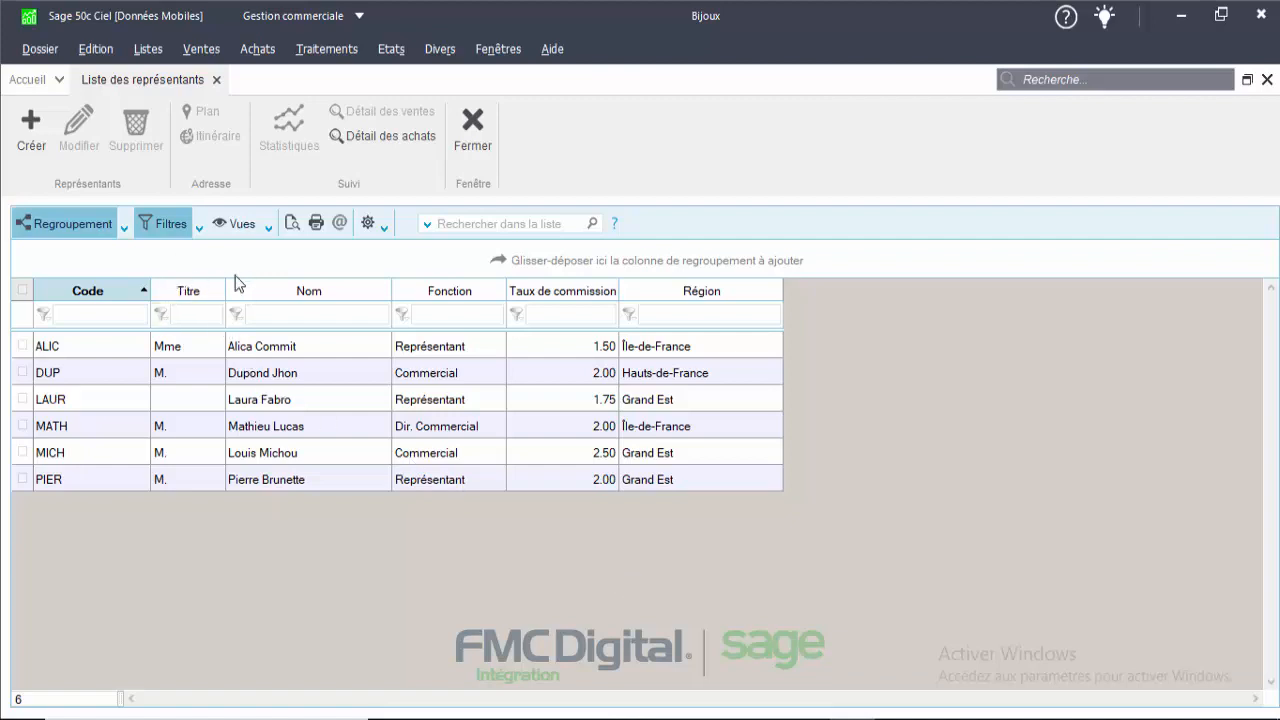
# Group the representatives list by Région in ascending order at level 1
pyautogui.click(123, 229)
pyautogui.click(166, 254)
pyautogui.click(180, 264)
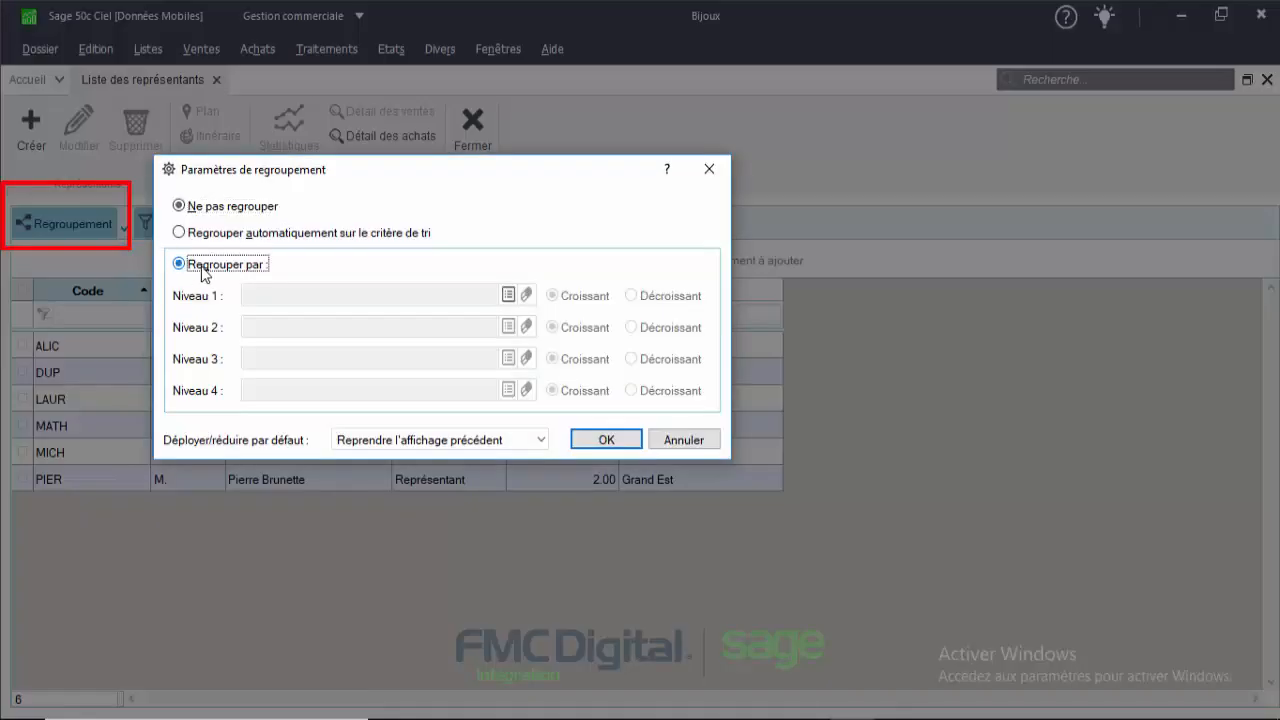
pyautogui.click(508, 297)
pyautogui.click(159, 467)
pyautogui.click(306, 597)
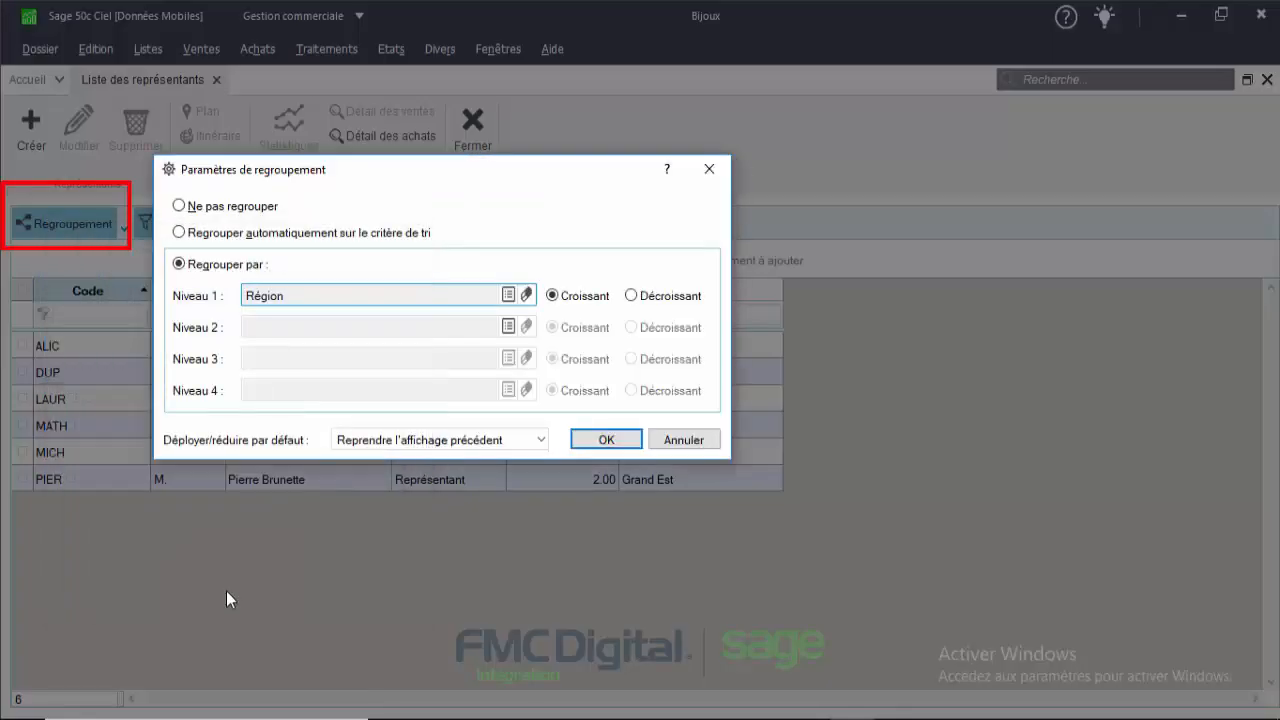
pyautogui.click(612, 436)
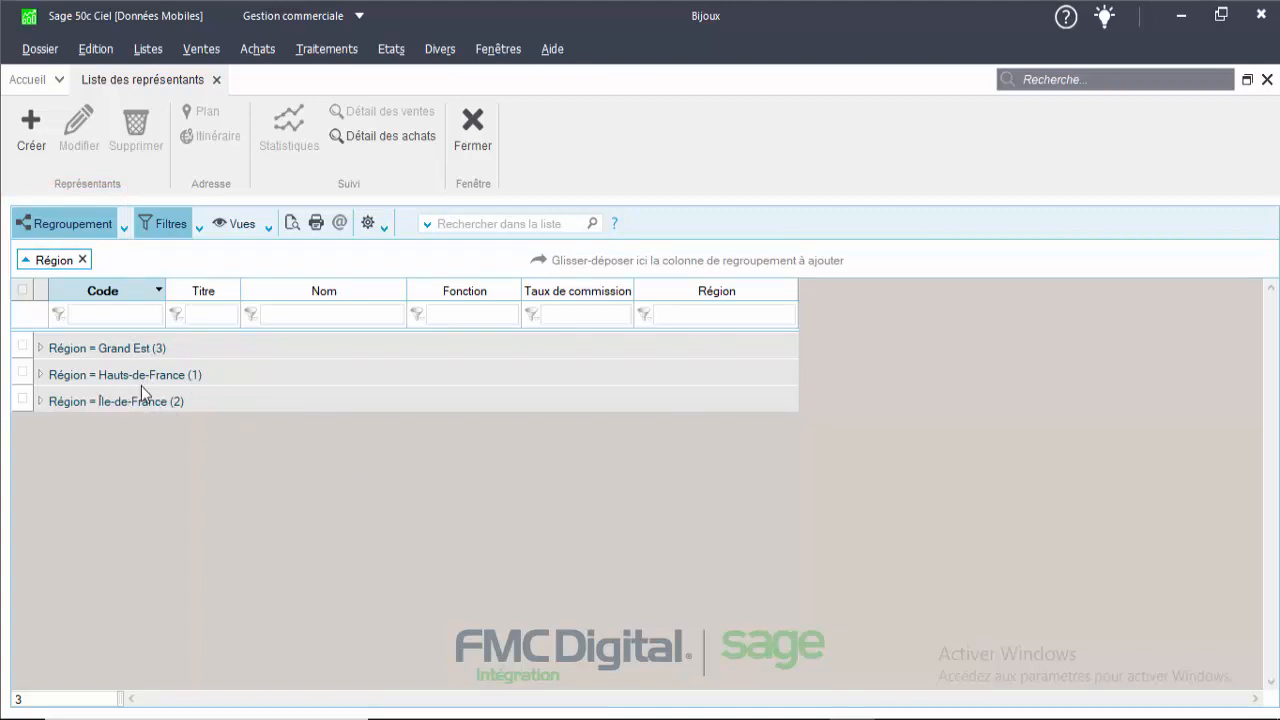
# Expand the Grand Est group to view its representatives, and remove the Région grouping from the list
pyautogui.click(40, 349)
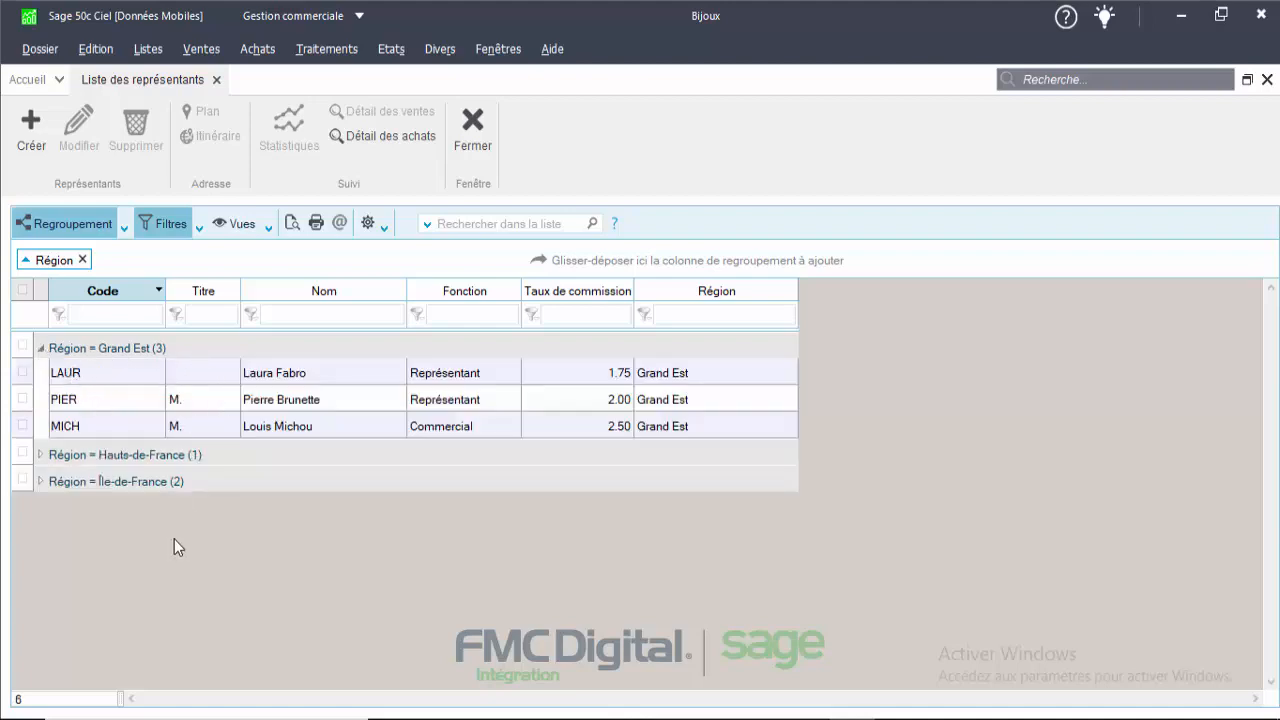
pyautogui.click(82, 260)
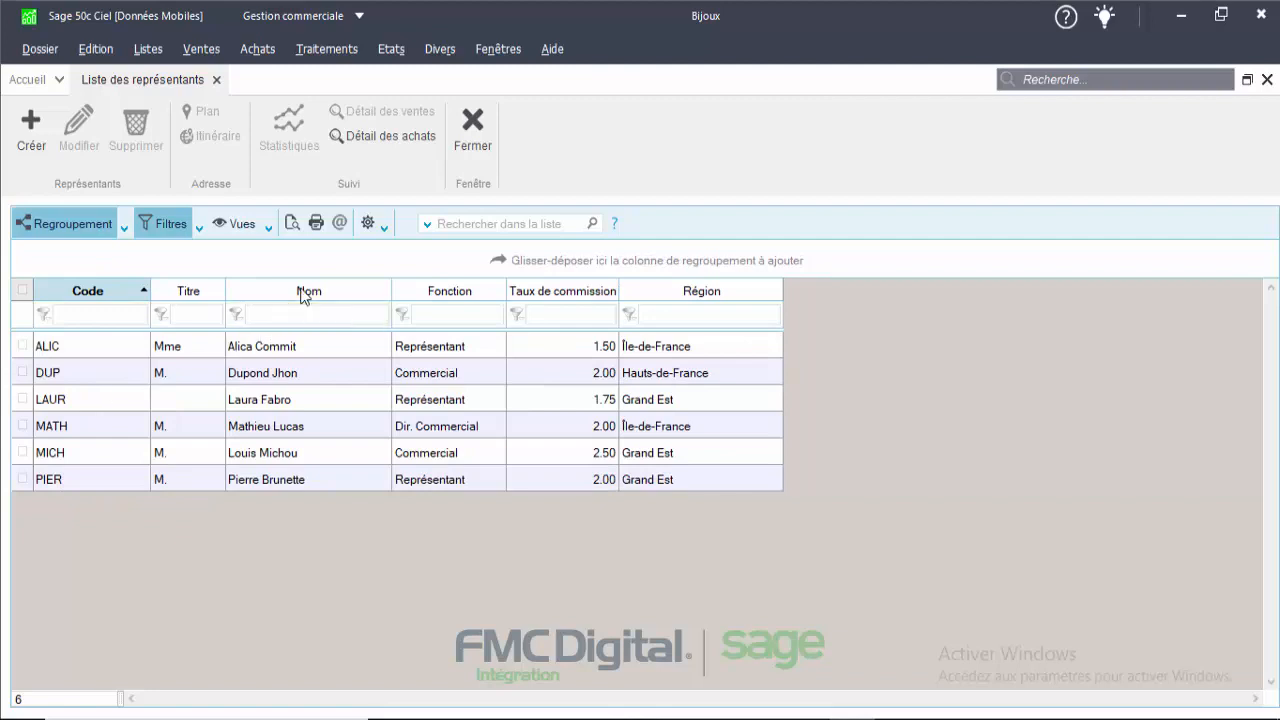
# Create a Secteurs chart of <Nombre d'éléments> by Région from the representatives list, and enlarge its window and the values table's label column
pyautogui.click(369, 223)
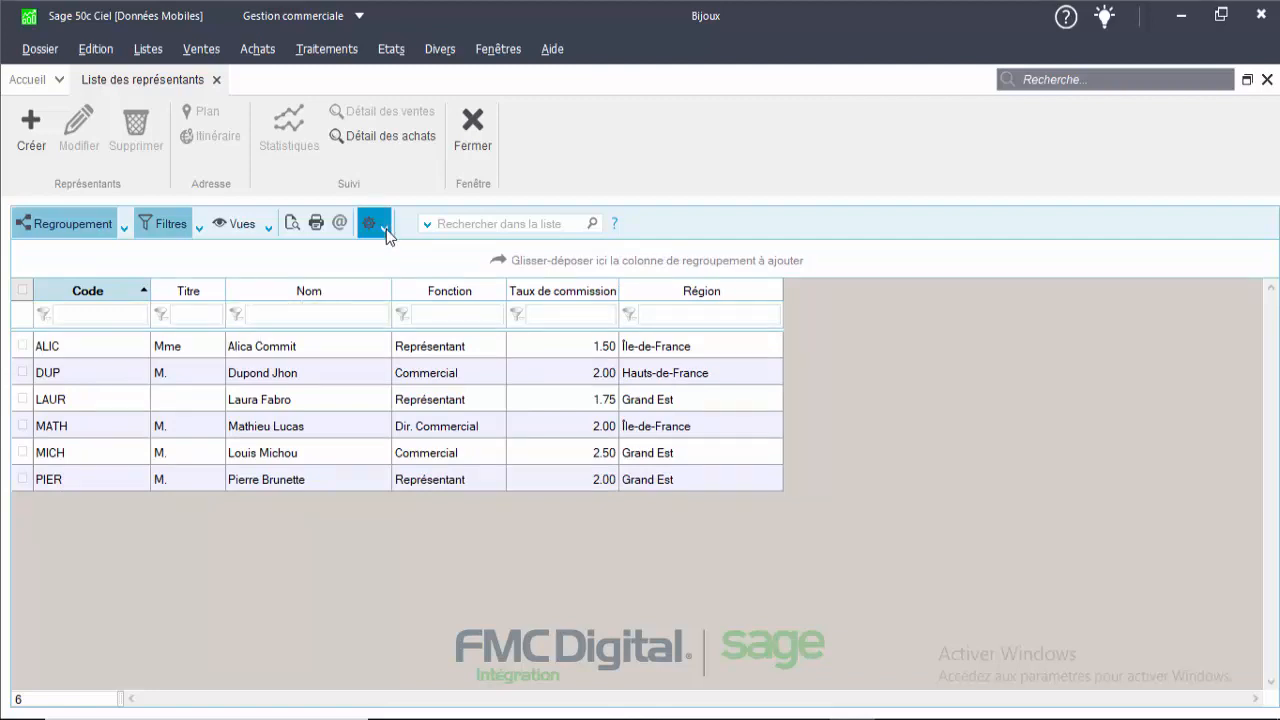
pyautogui.click(401, 285)
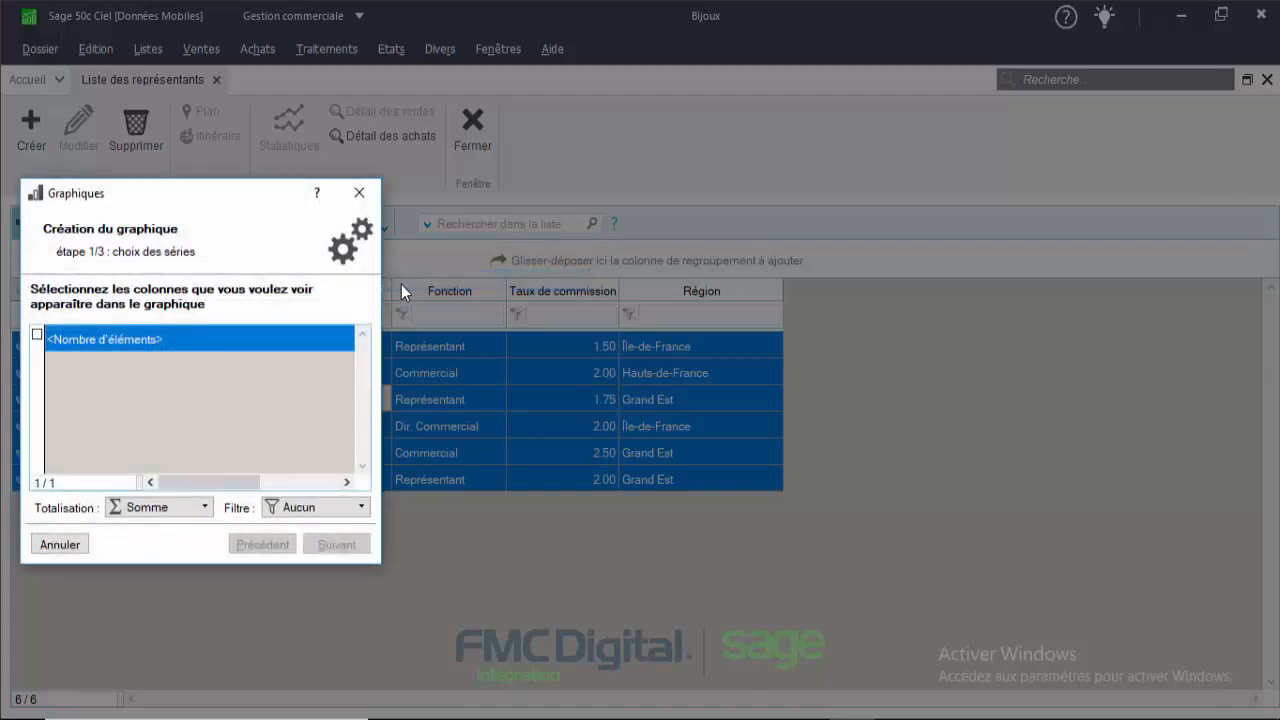
pyautogui.click(72, 446)
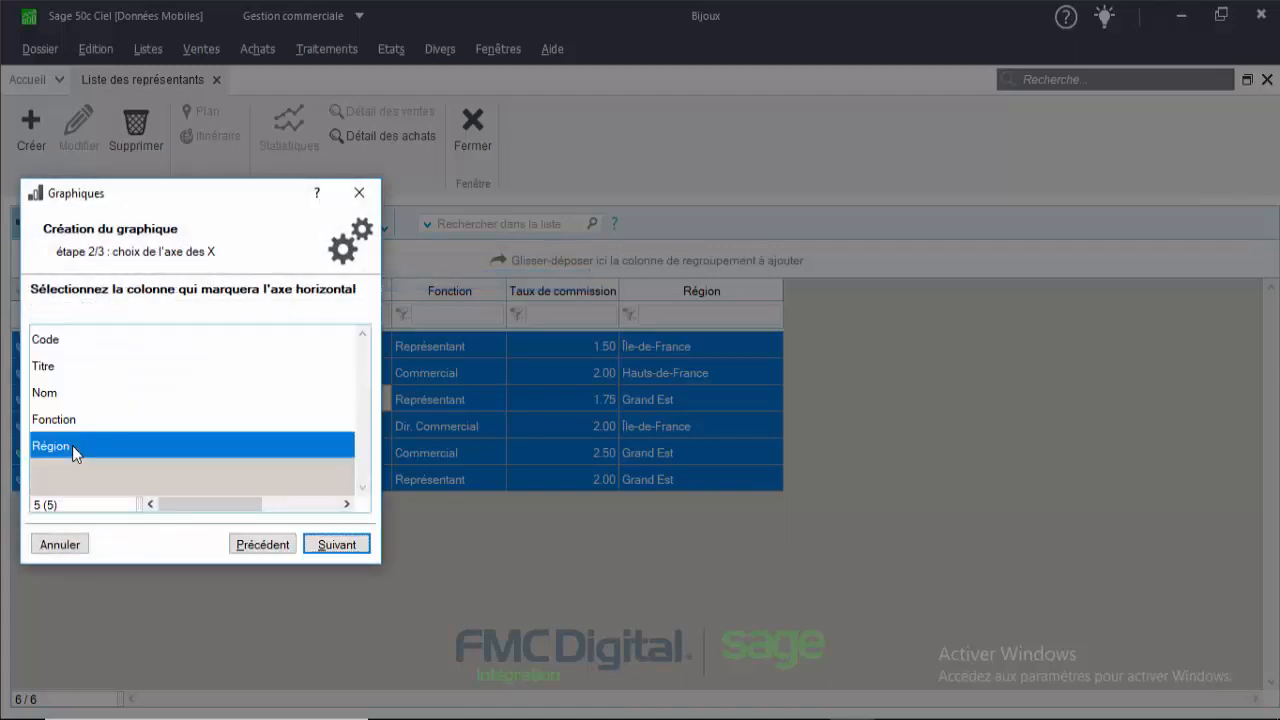
pyautogui.click(336, 544)
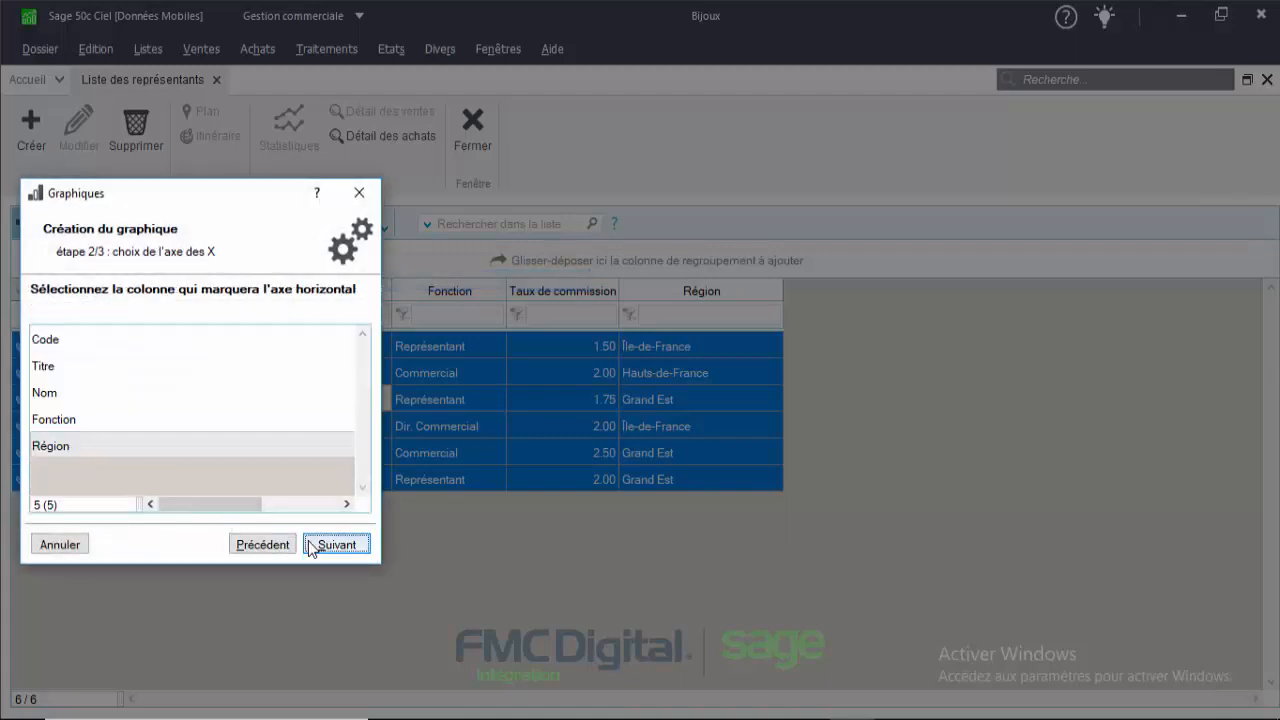
pyautogui.click(66, 446)
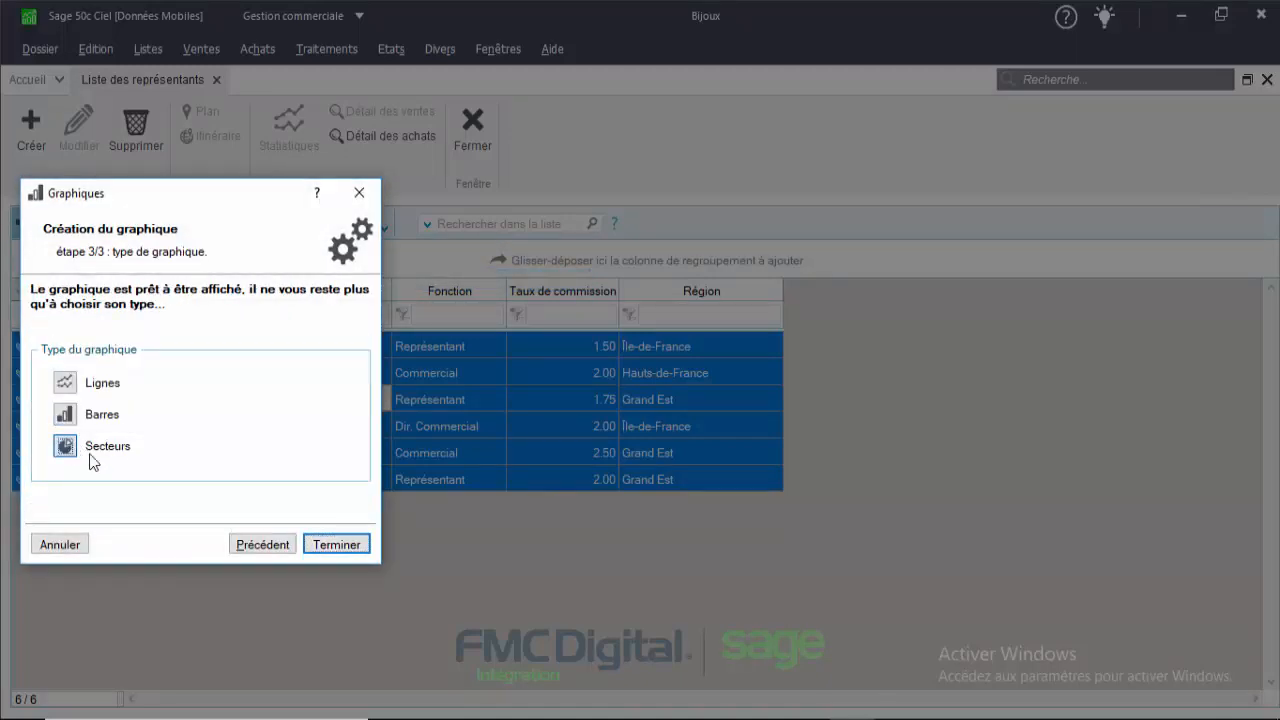
pyautogui.click(340, 544)
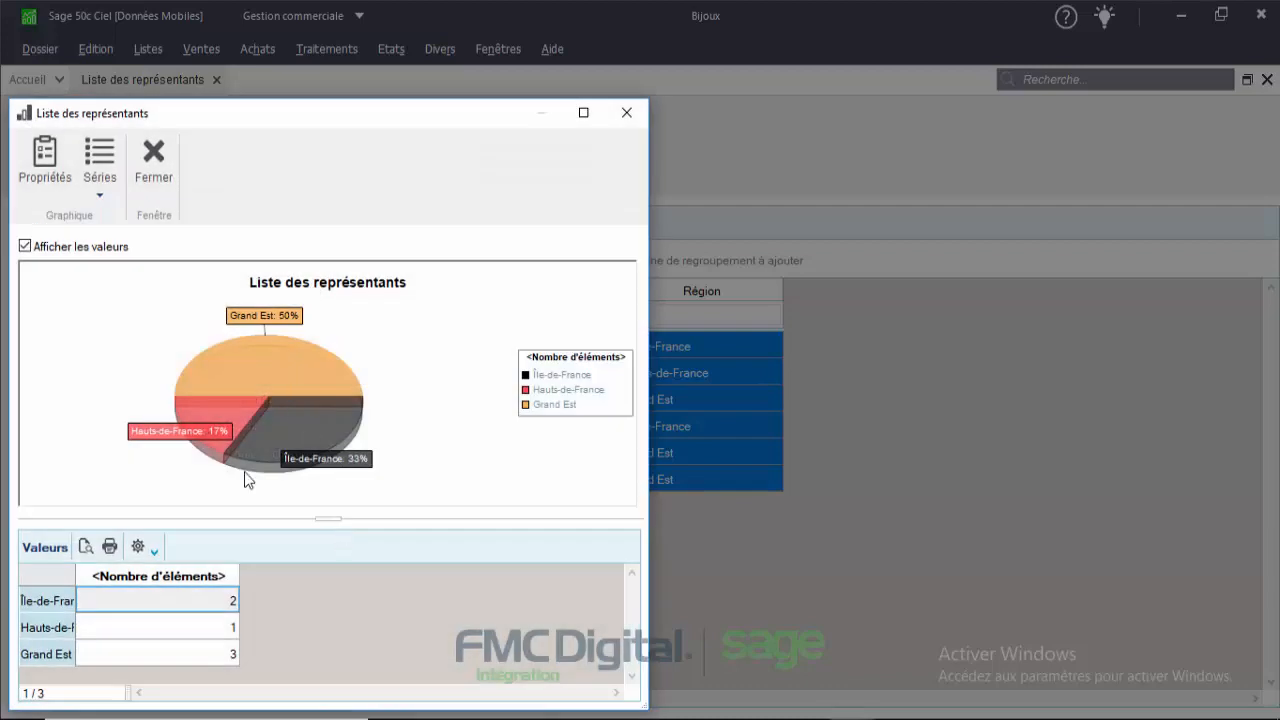
pyautogui.doubleClick(429, 116)
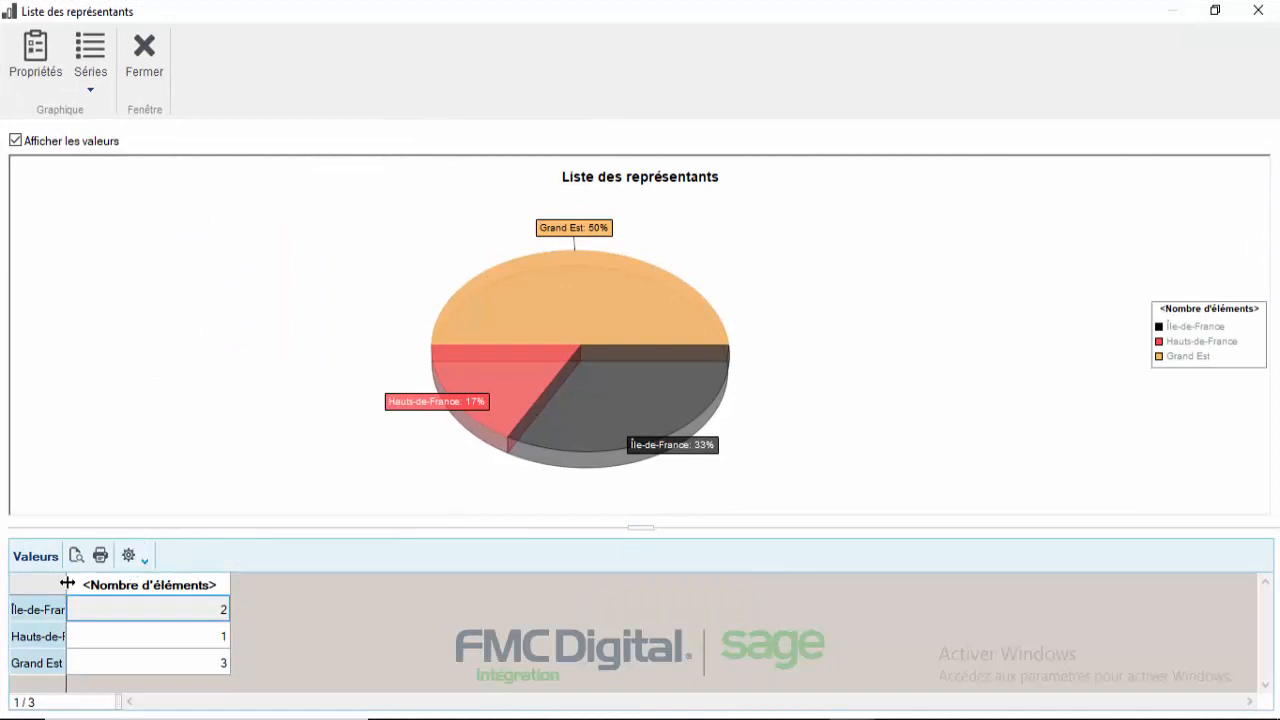
pyautogui.moveTo(67, 583); pyautogui.dragTo(157, 583)
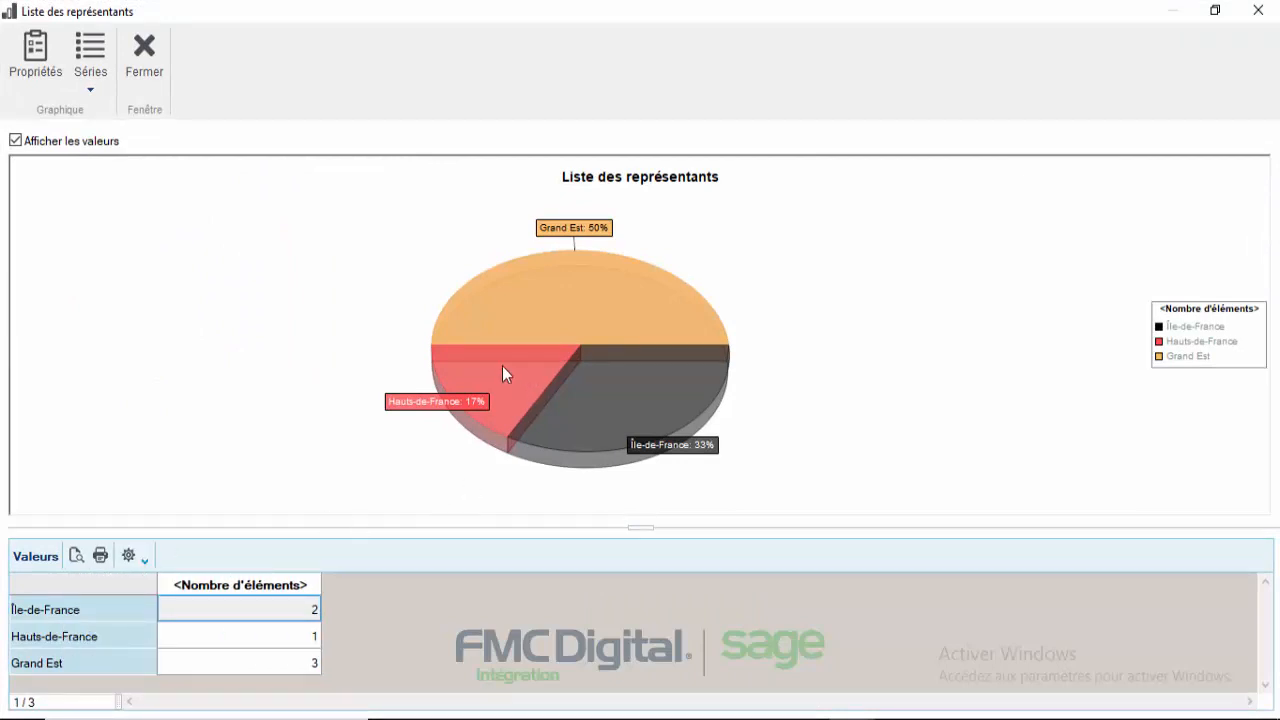
# Turn off the 3D display and separate the values in the pie chart, and close the chart window
pyautogui.click(32, 70)
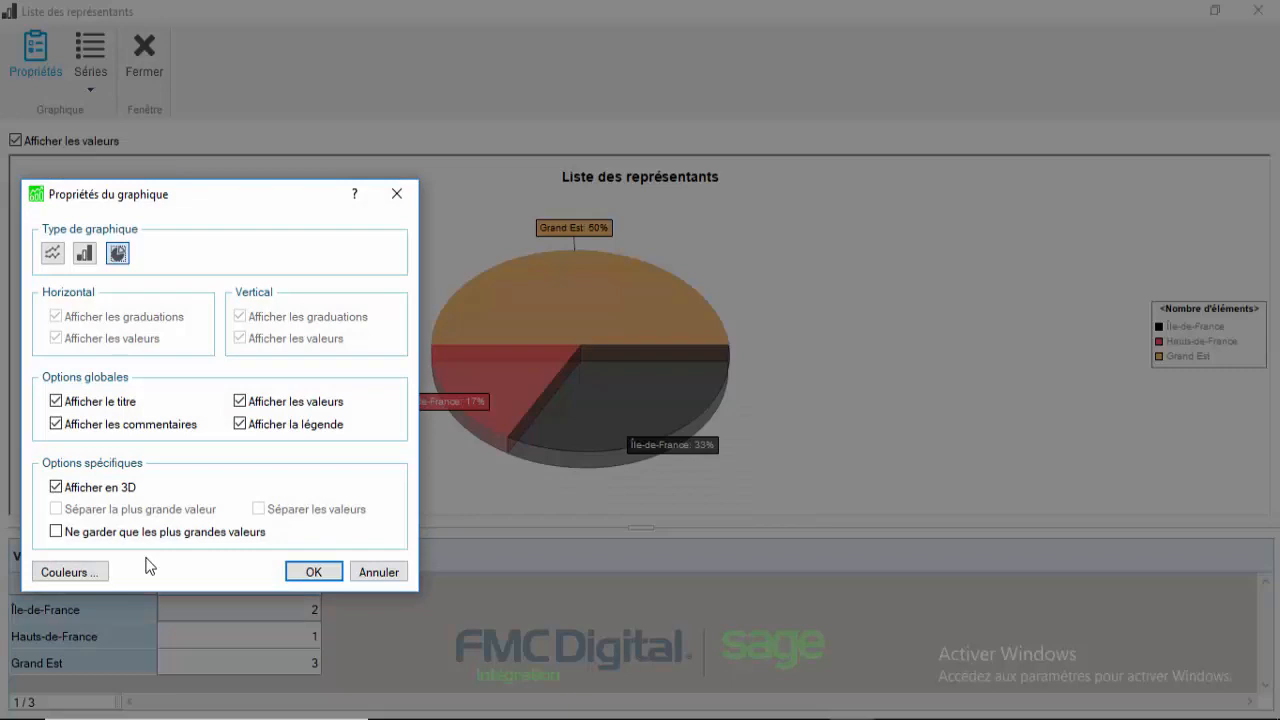
pyautogui.click(70, 488)
pyautogui.click(262, 510)
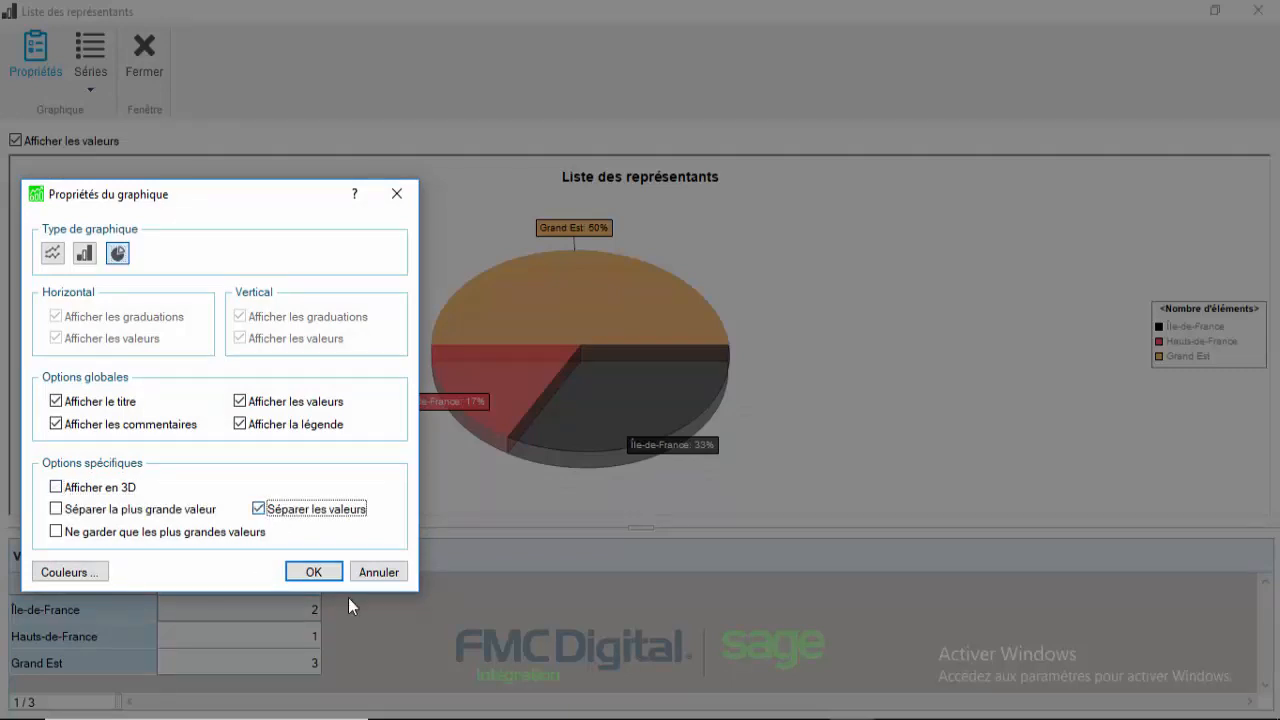
pyautogui.click(314, 572)
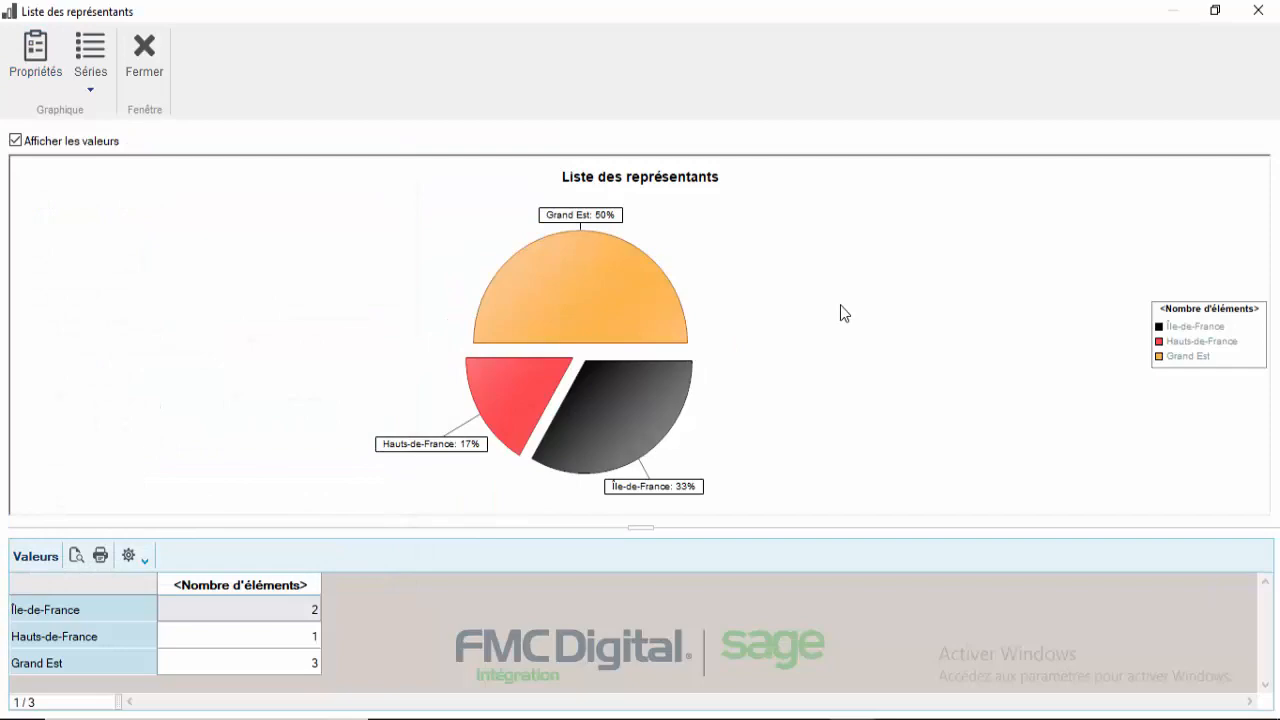
pyautogui.click(151, 50)
pyautogui.click(345, 513)
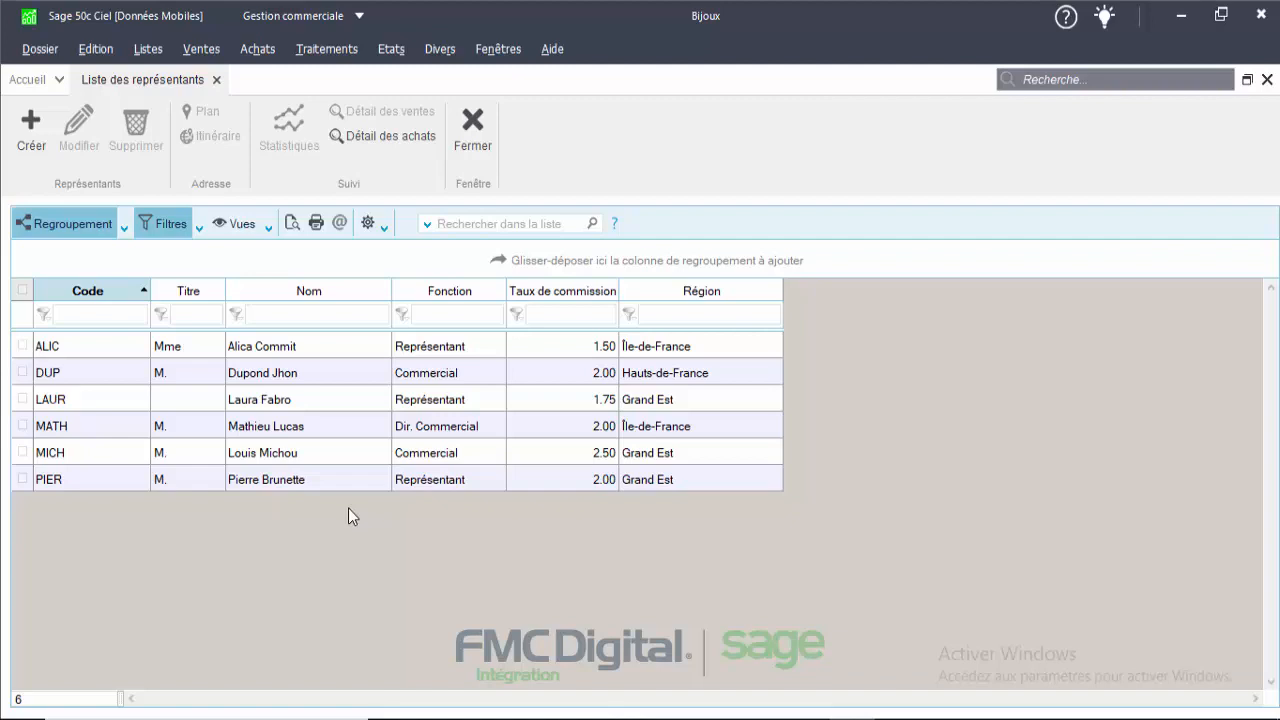
# Close the representatives list and request a preview of the Statistiques représentants report from the management statistics reports
pyautogui.click(472, 130)
pyautogui.click(433, 52)
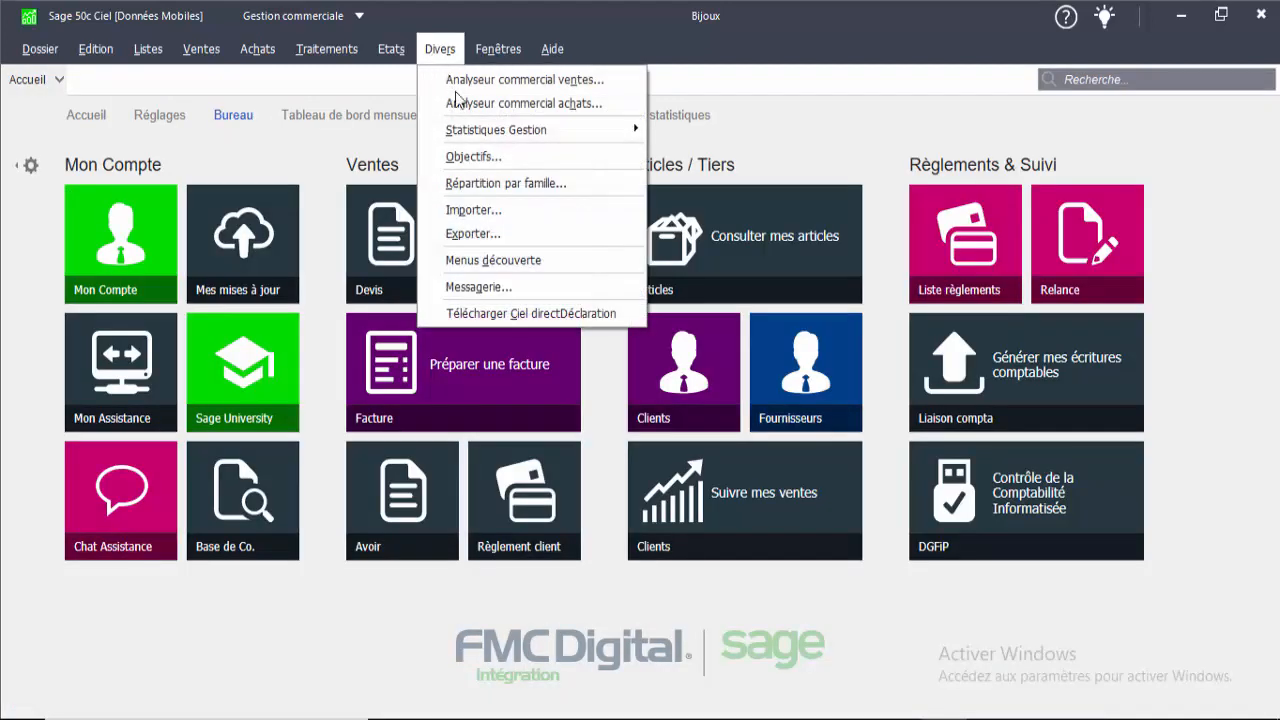
pyautogui.moveTo(478, 132)
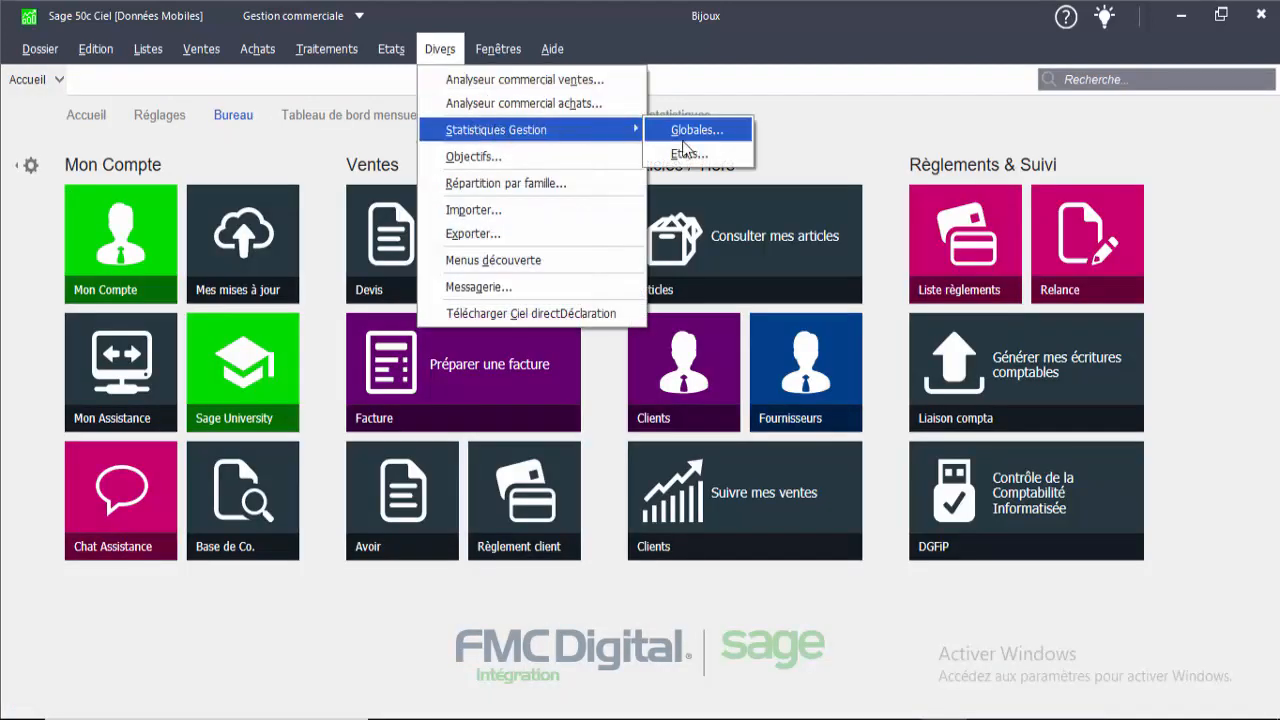
pyautogui.click(686, 152)
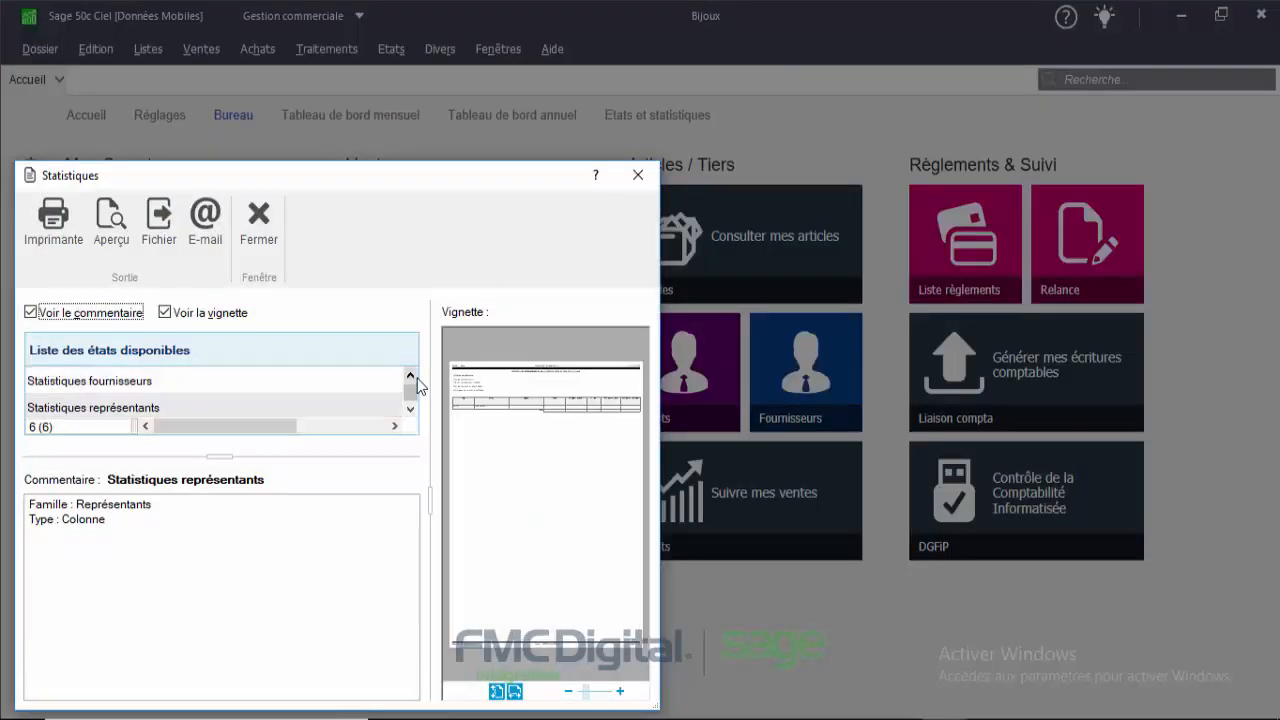
pyautogui.click(410, 409)
pyautogui.click(130, 232)
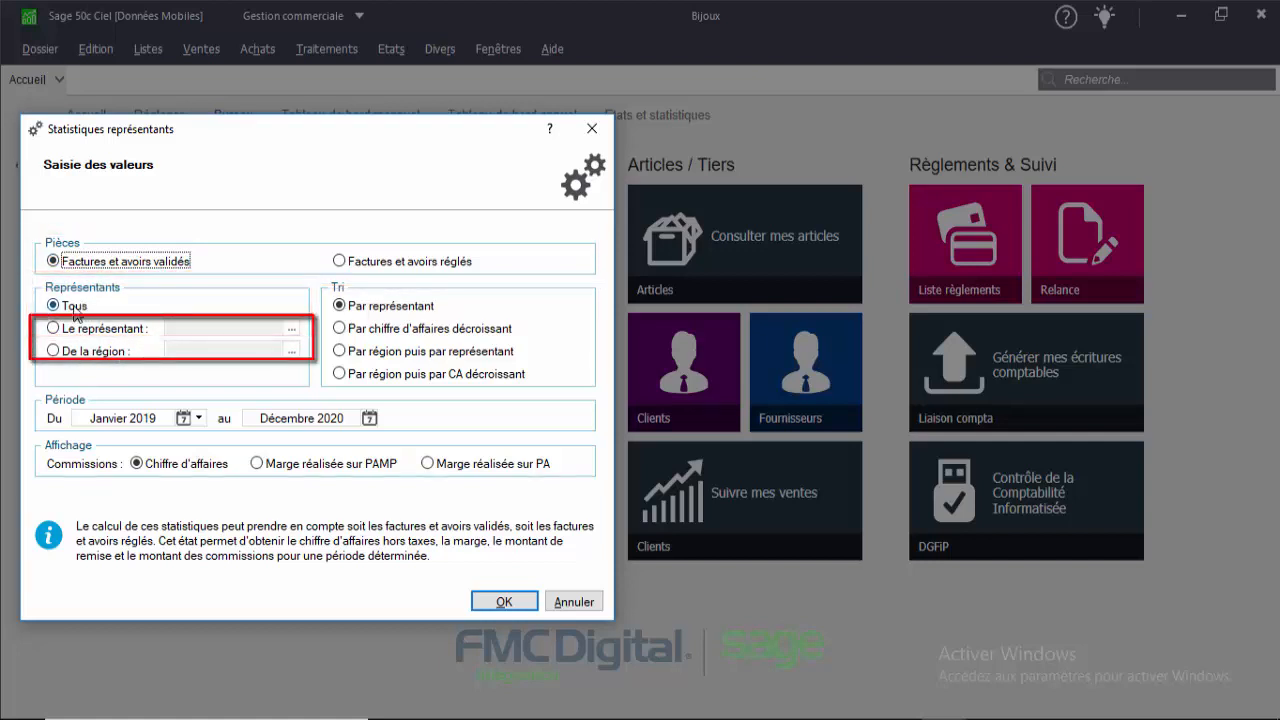
# Set the end of the representative statistics period to Décembre 2019
pyautogui.click(369, 418)
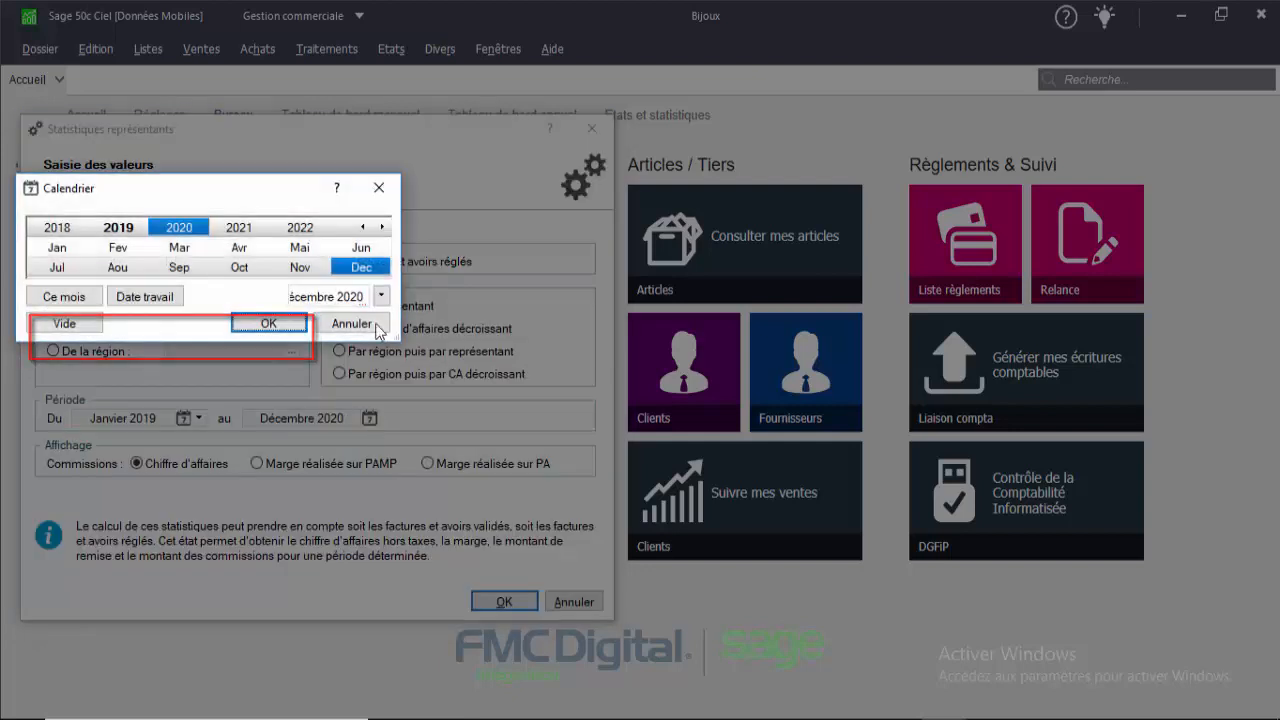
pyautogui.click(128, 229)
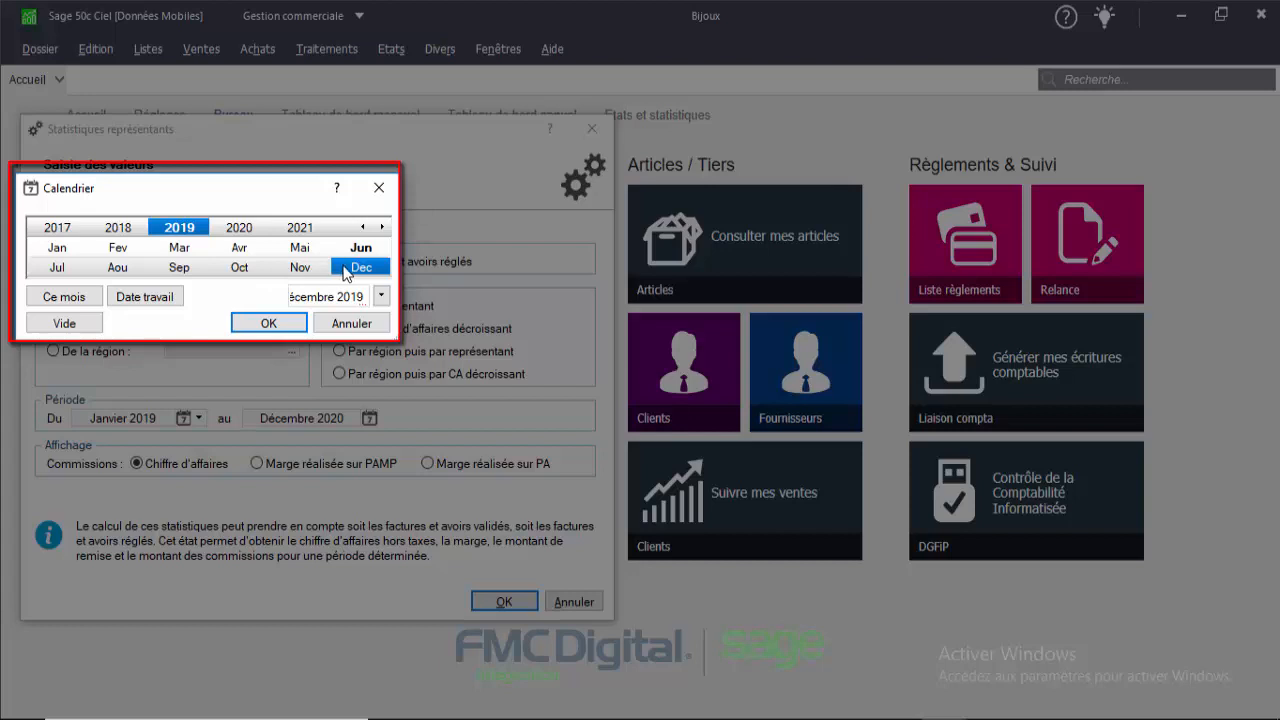
pyautogui.click(266, 322)
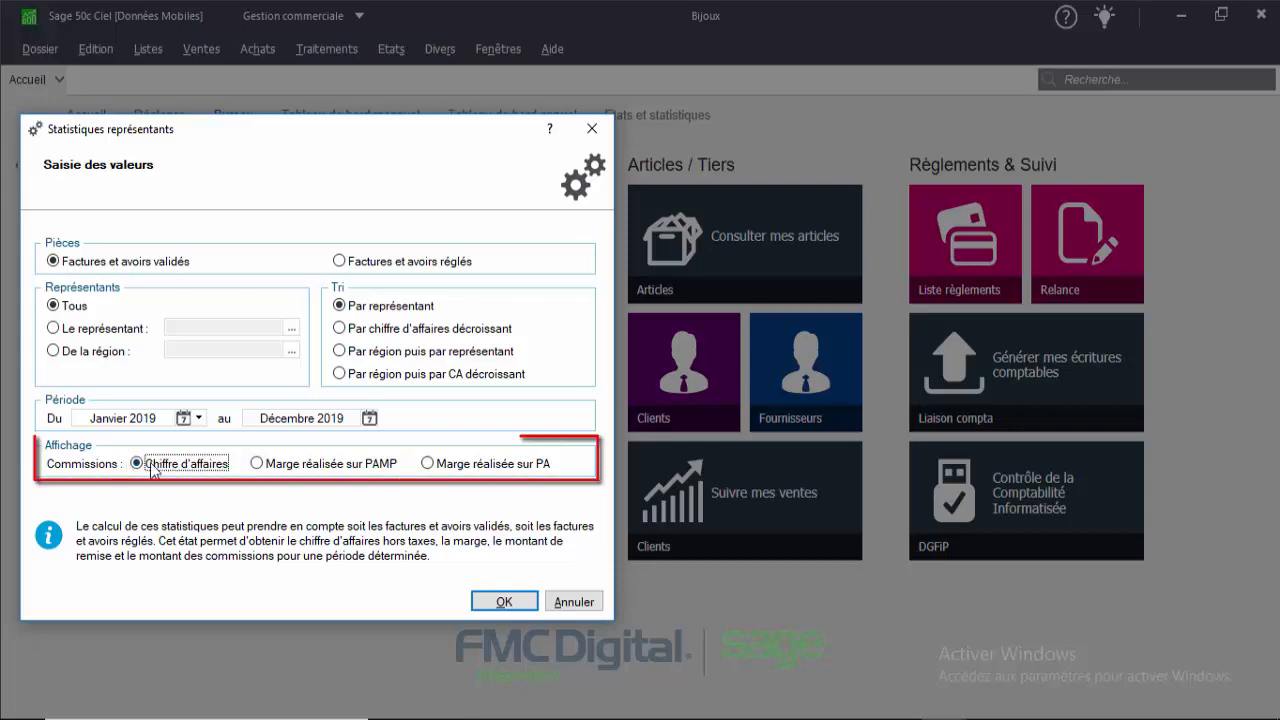
# Try the PAMP and PA margin options for commissions, return to Chiffre d'affaires, and generate the Statistiques représentants preview
pyautogui.click(302, 465)
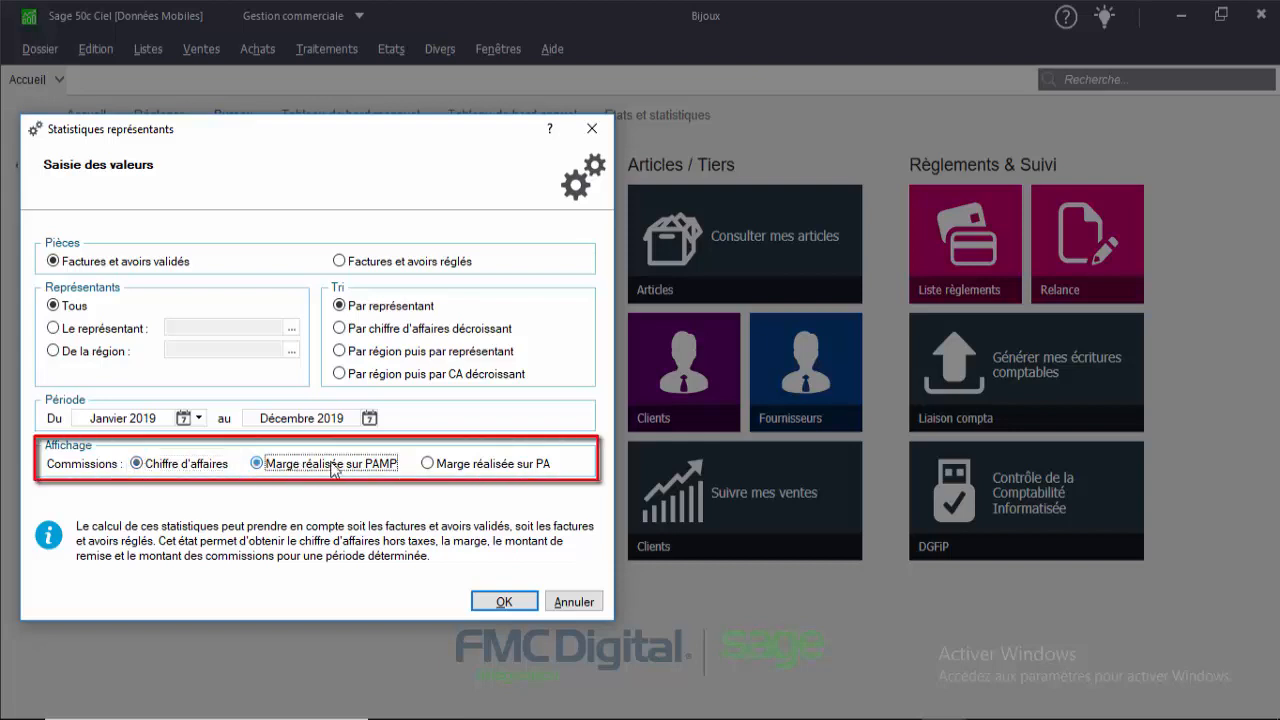
pyautogui.click(486, 467)
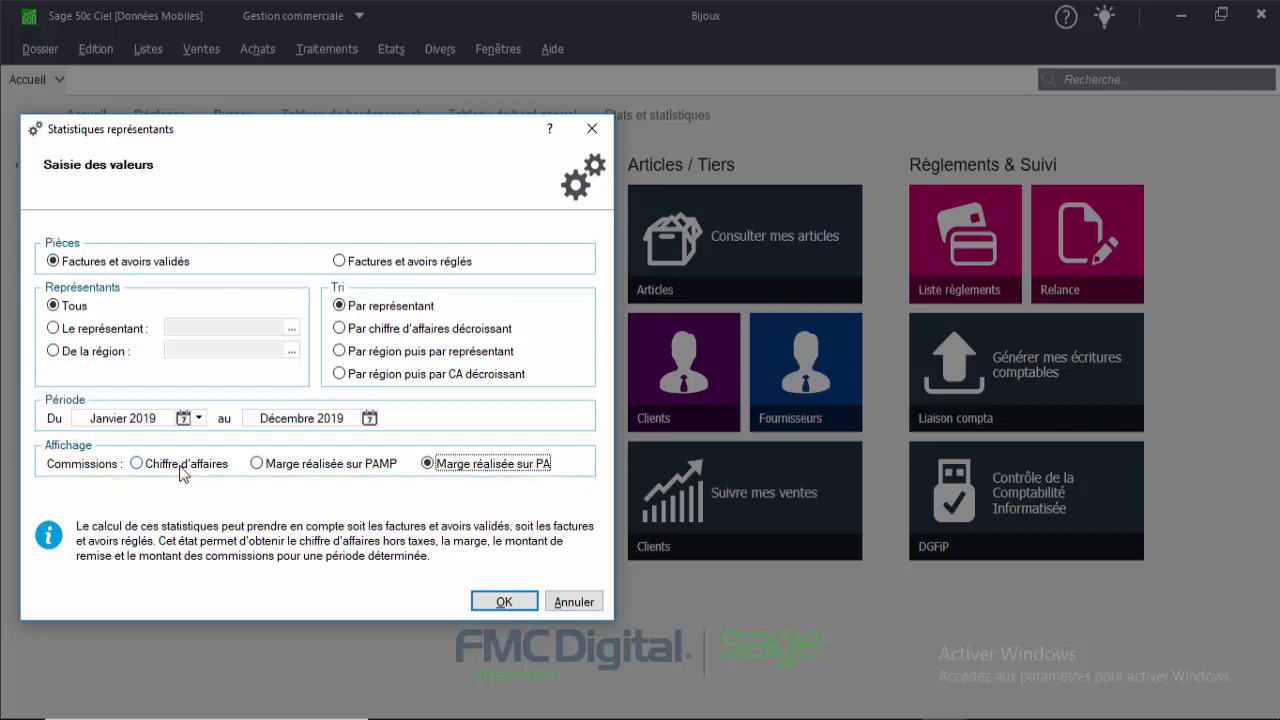
pyautogui.click(181, 466)
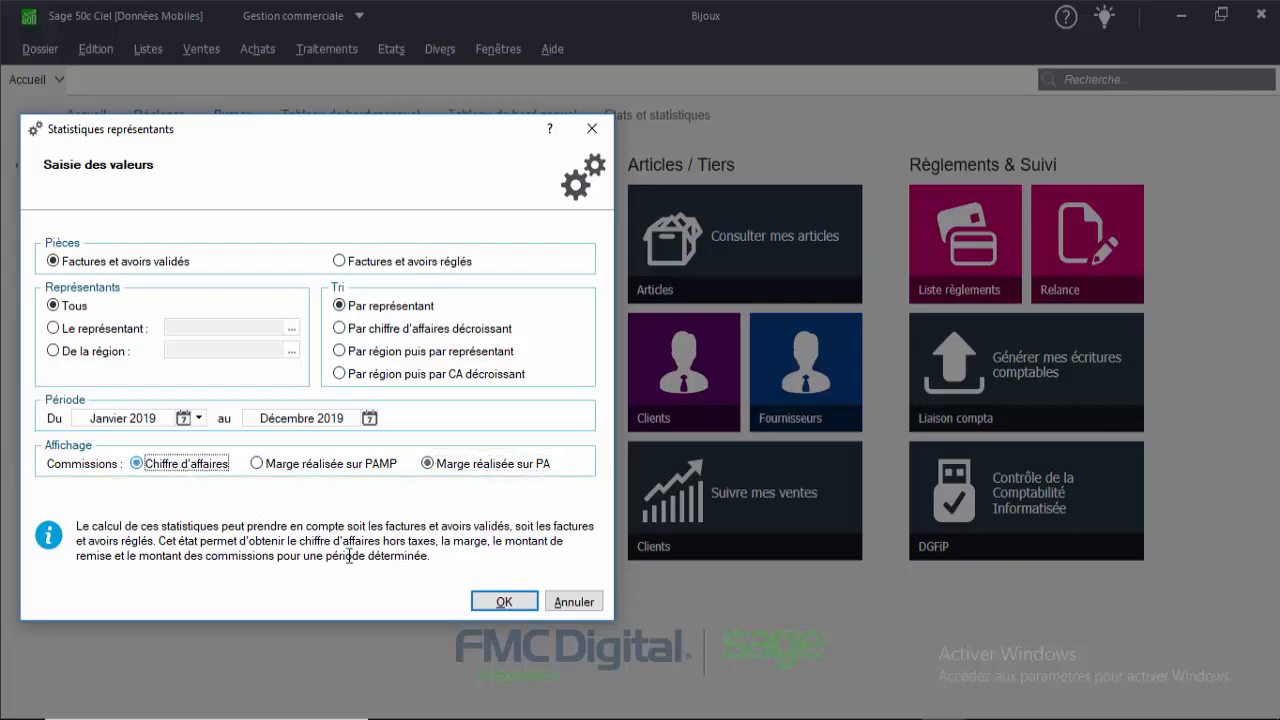
pyautogui.click(504, 602)
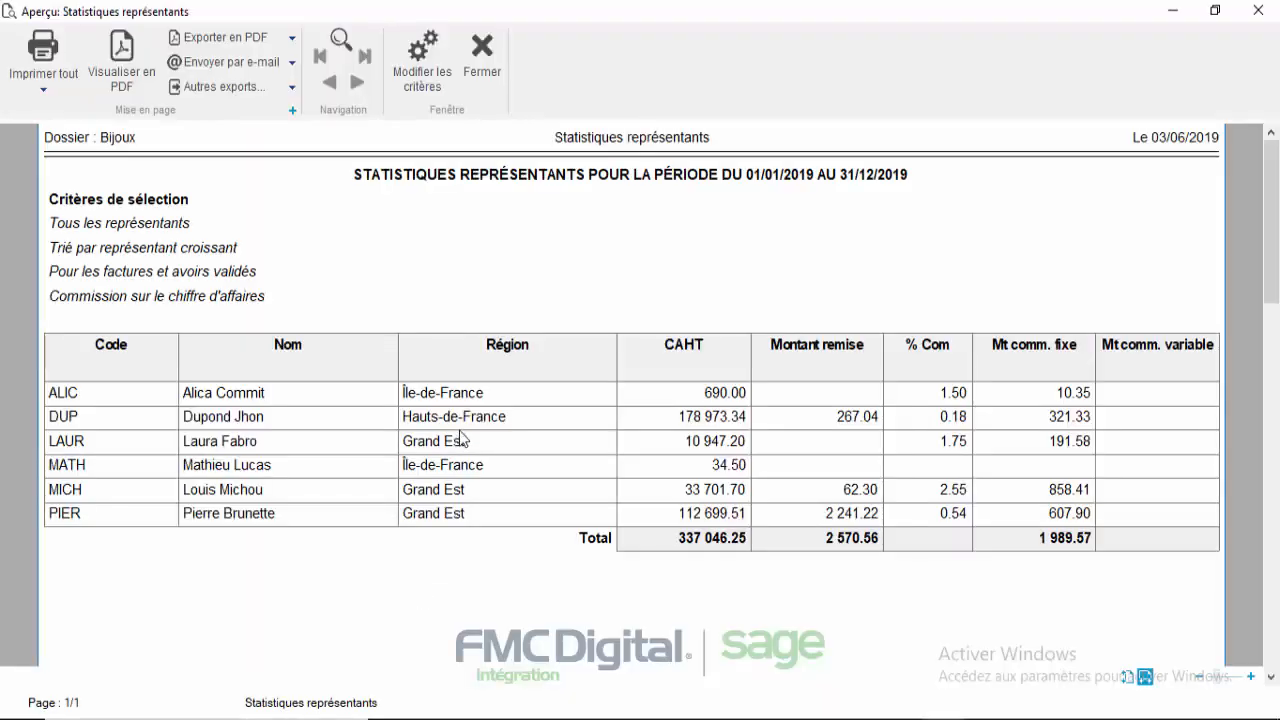